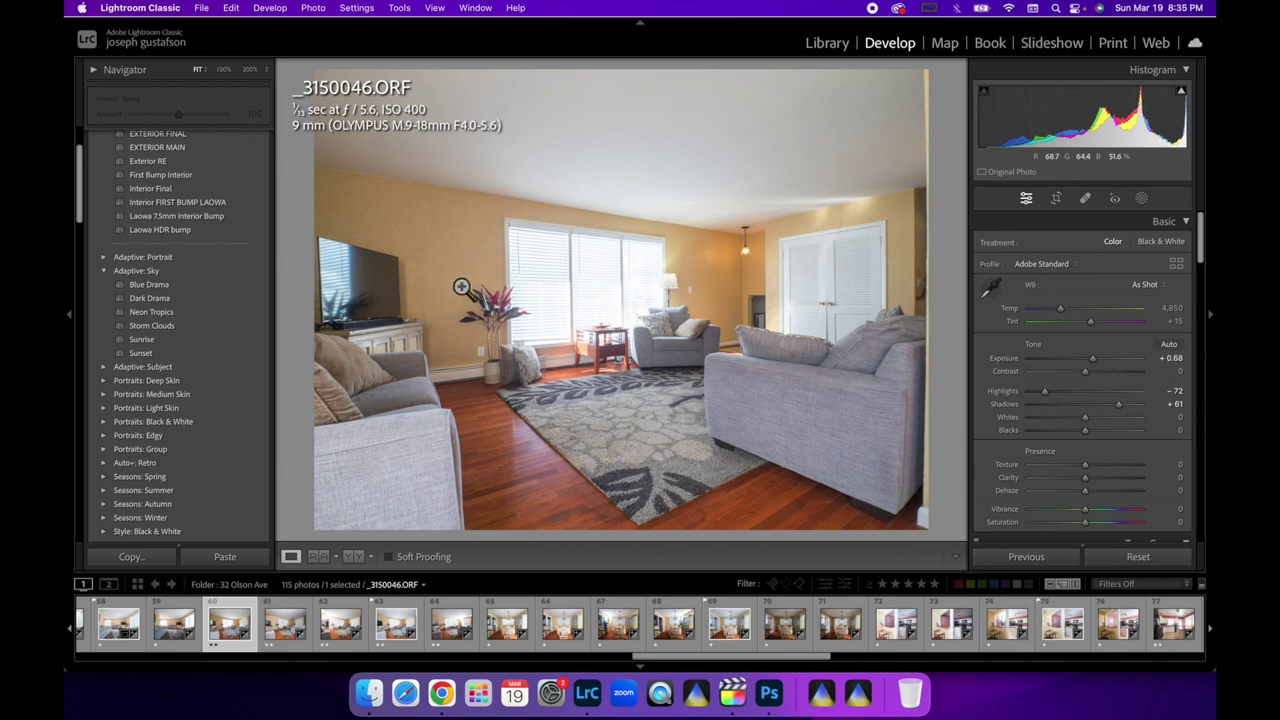
Reset the develop settings of _3150046.ORF and rebuild them with the 9-18 INITIAL preset and an exposure of +0.98
left_click(1142, 560)
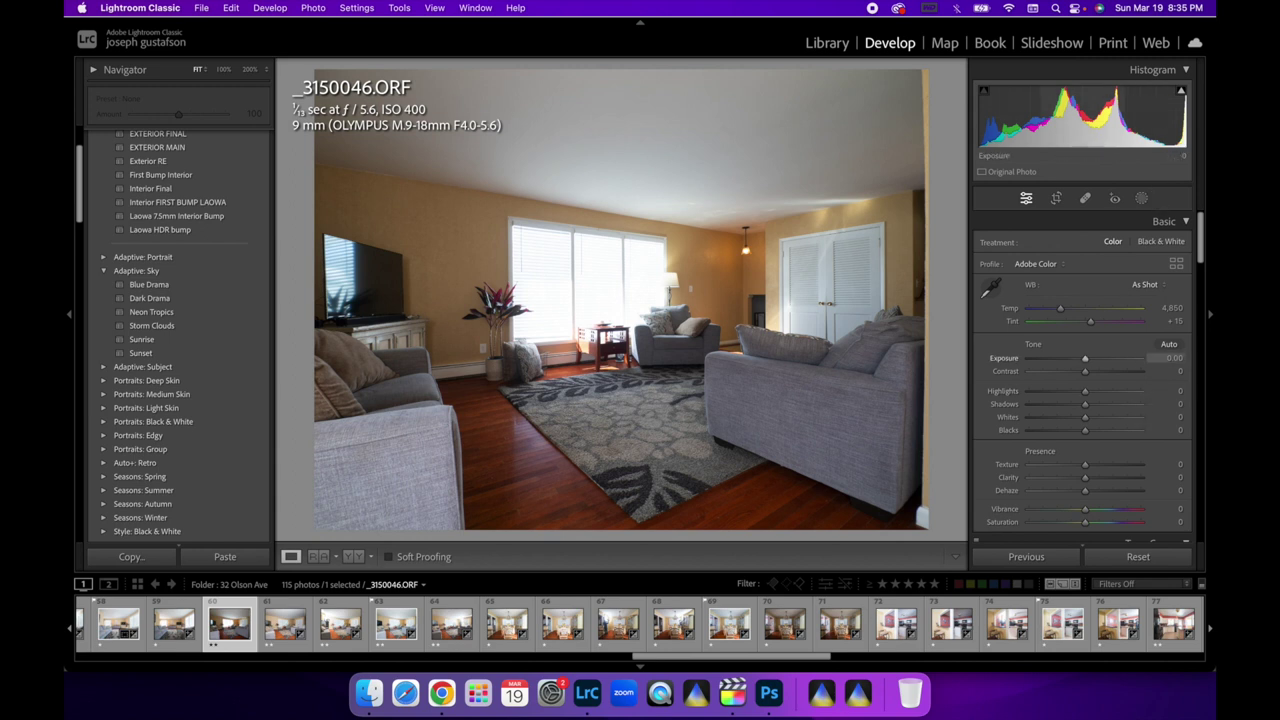
mouse_move(1075, 115)
left_mouse_down()
mouse_move(1112, 115)
mouse_move(1086, 134)
left_mouse_up()
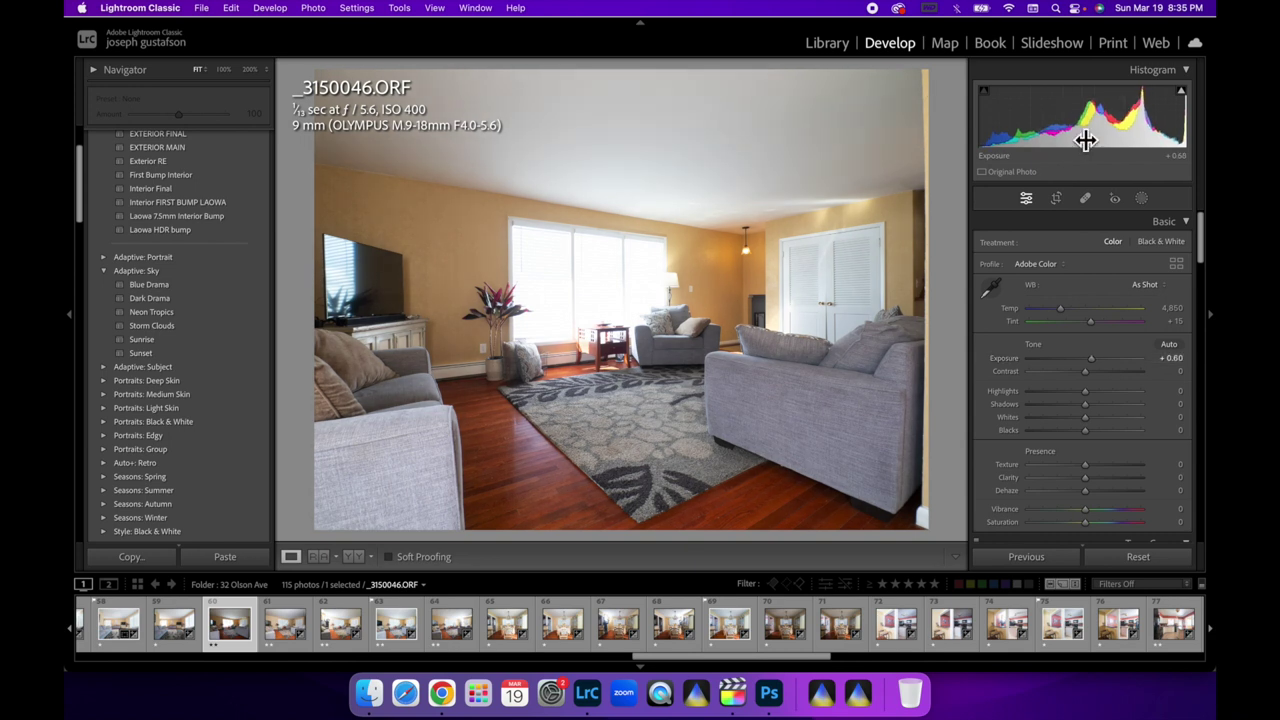
scroll(143, 266, "up", 5)
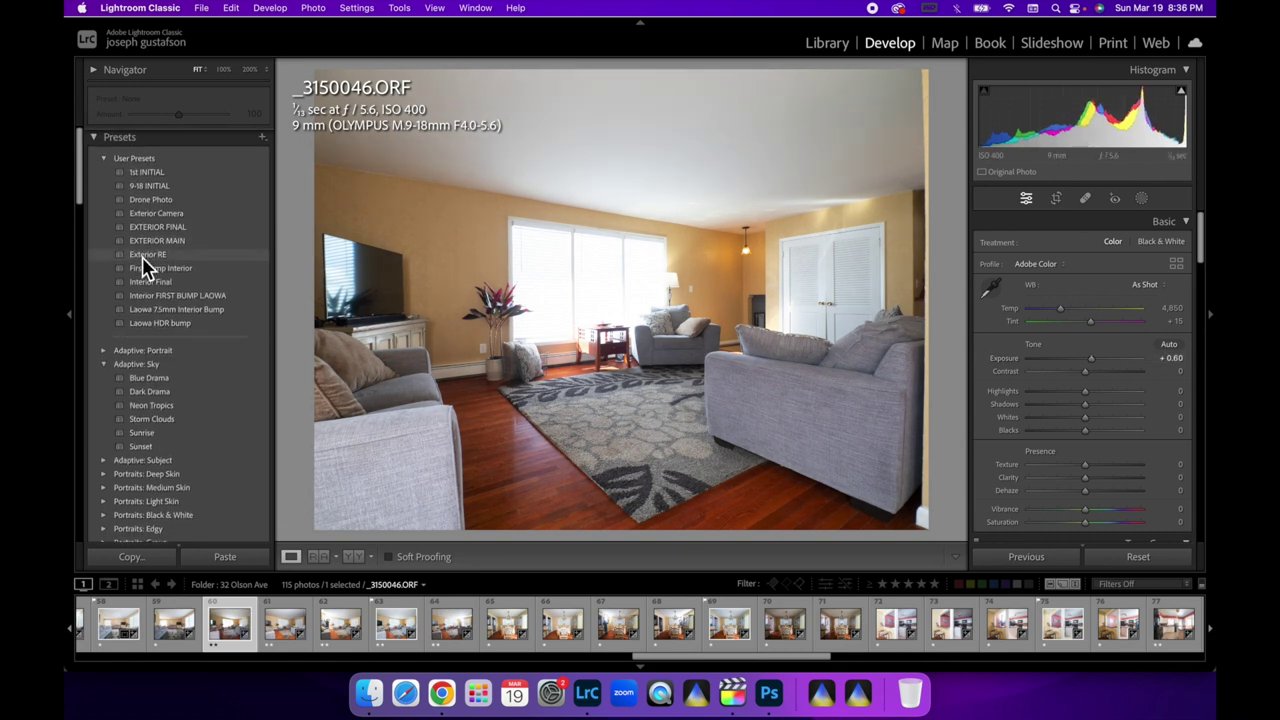
left_click(152, 188)
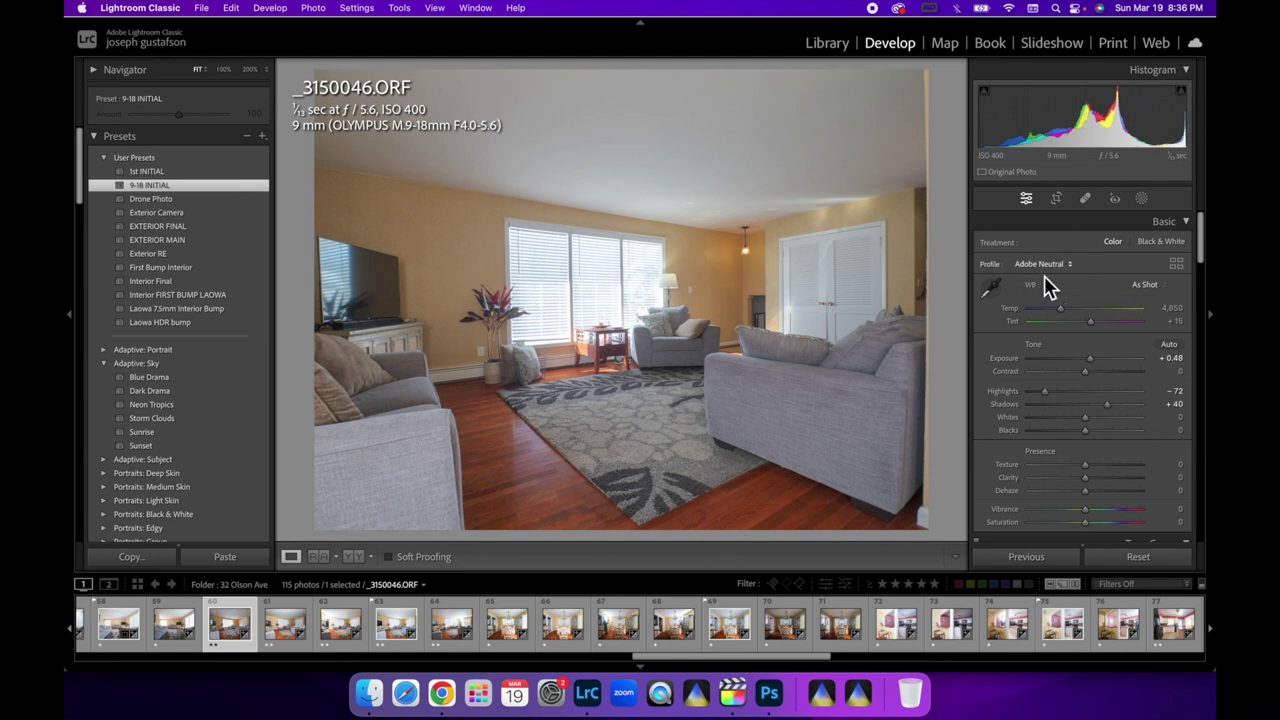
left_click_drag(1090, 115, 1088, 195)
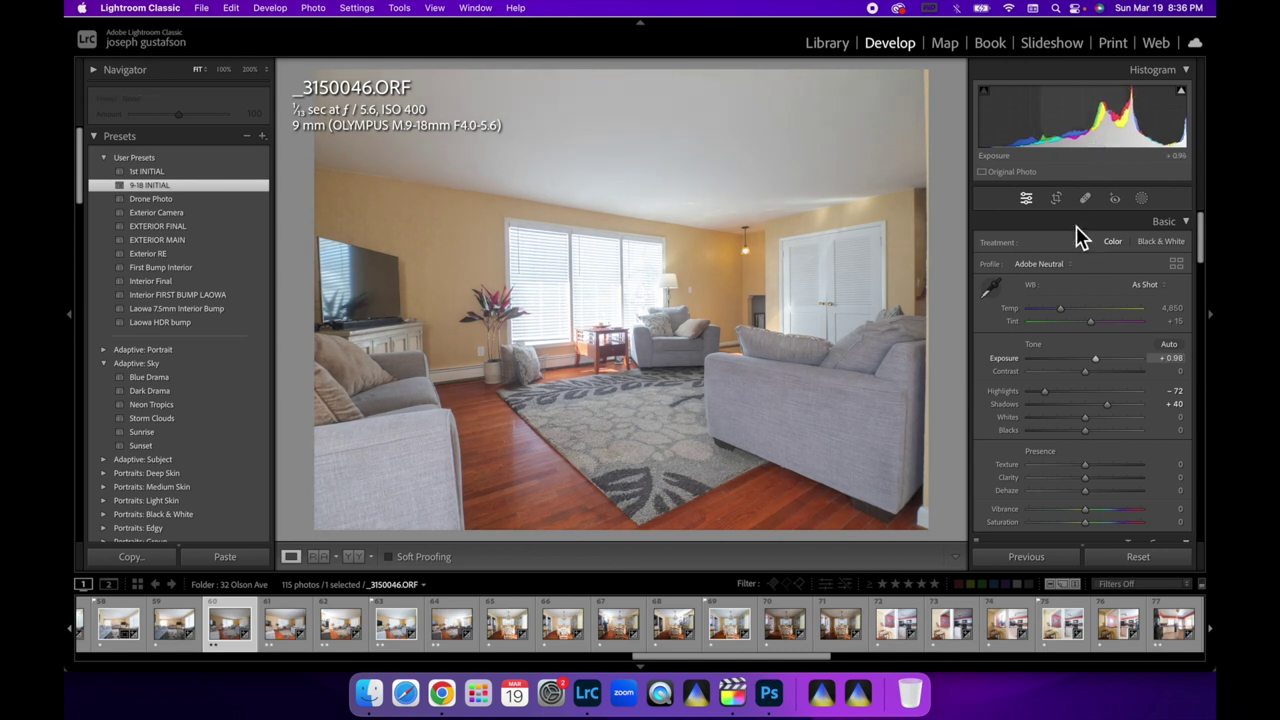
Browse the available profiles for the photo and keep Adobe Neutral
left_click(1068, 266)
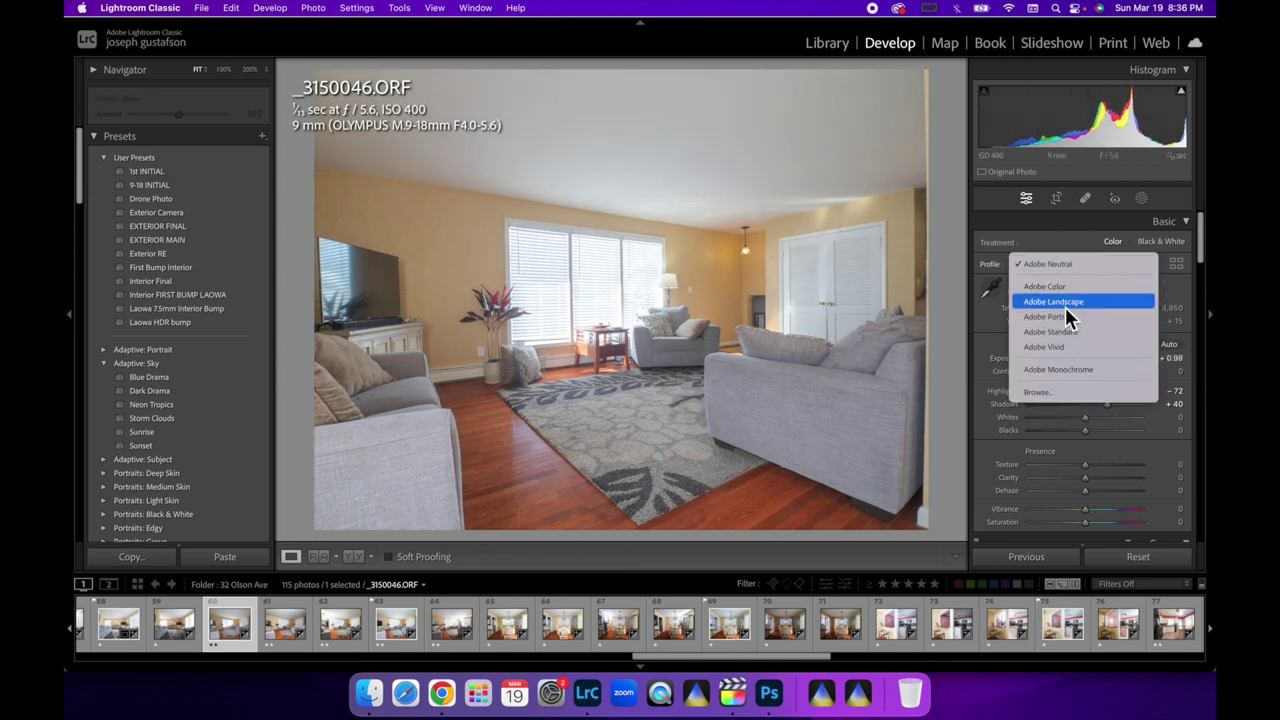
left_click(1064, 266)
left_click(1068, 278)
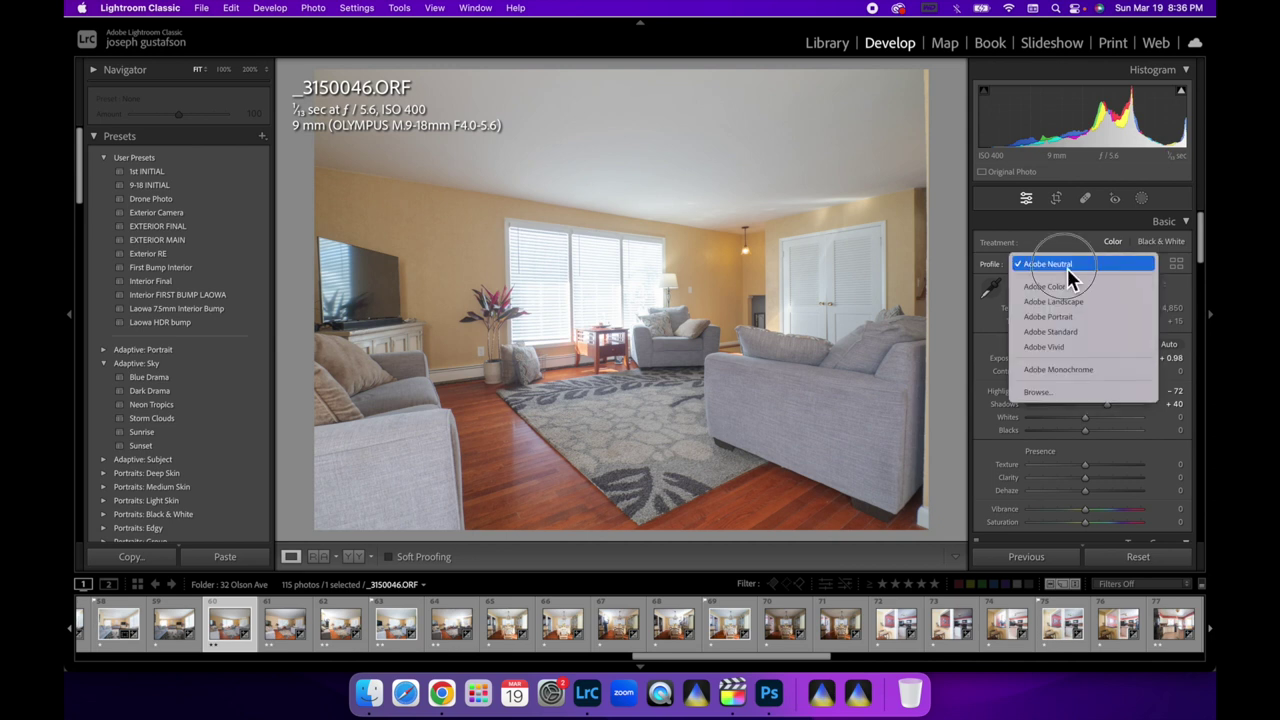
left_click(1036, 398)
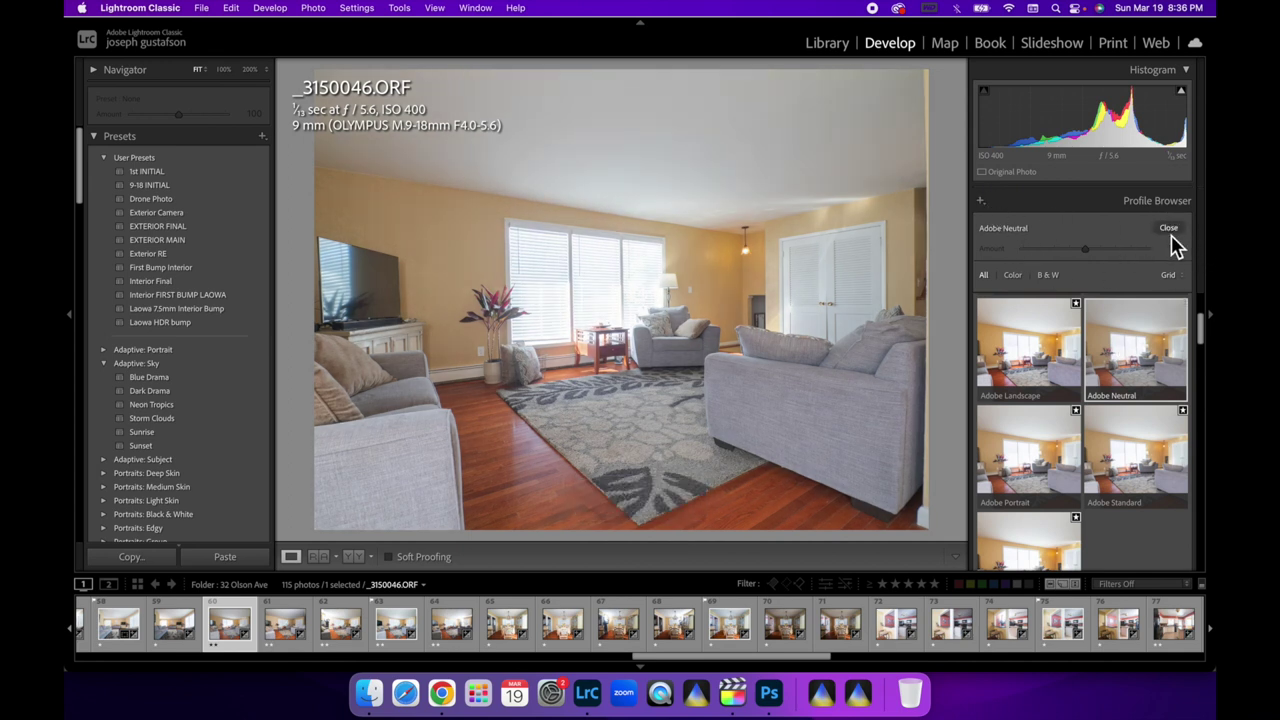
left_click(1130, 322)
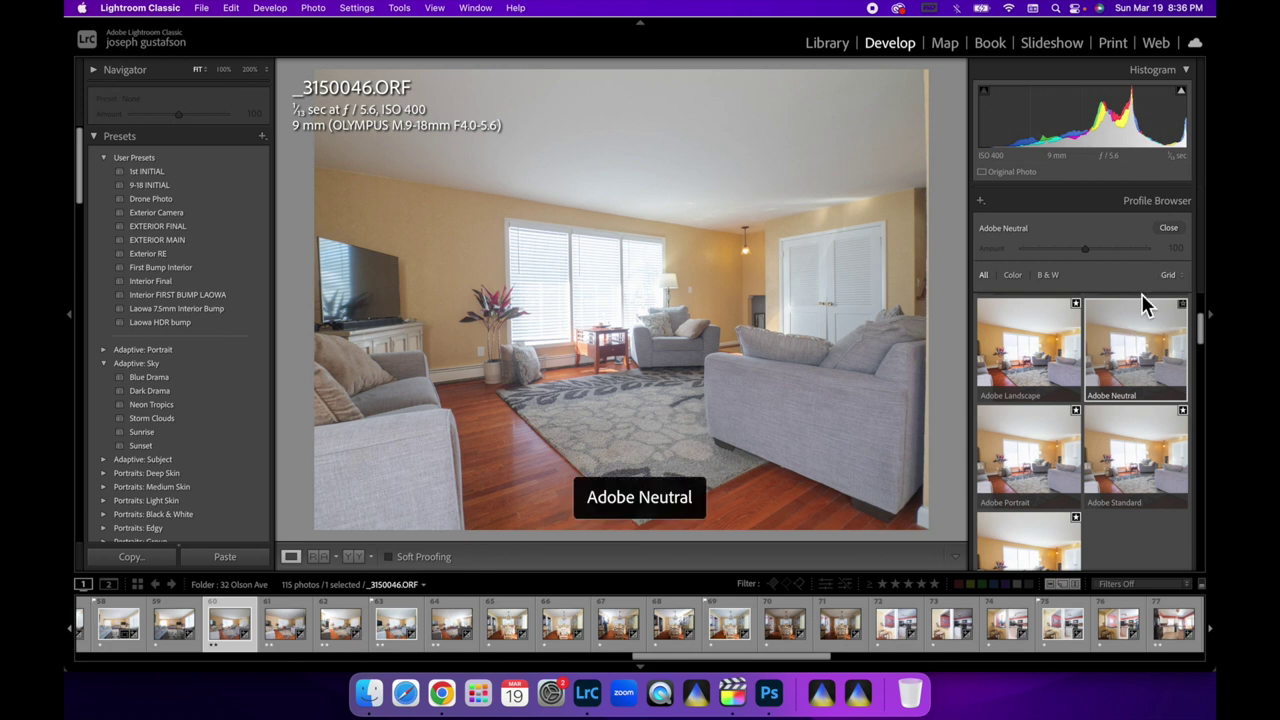
left_click(1168, 230)
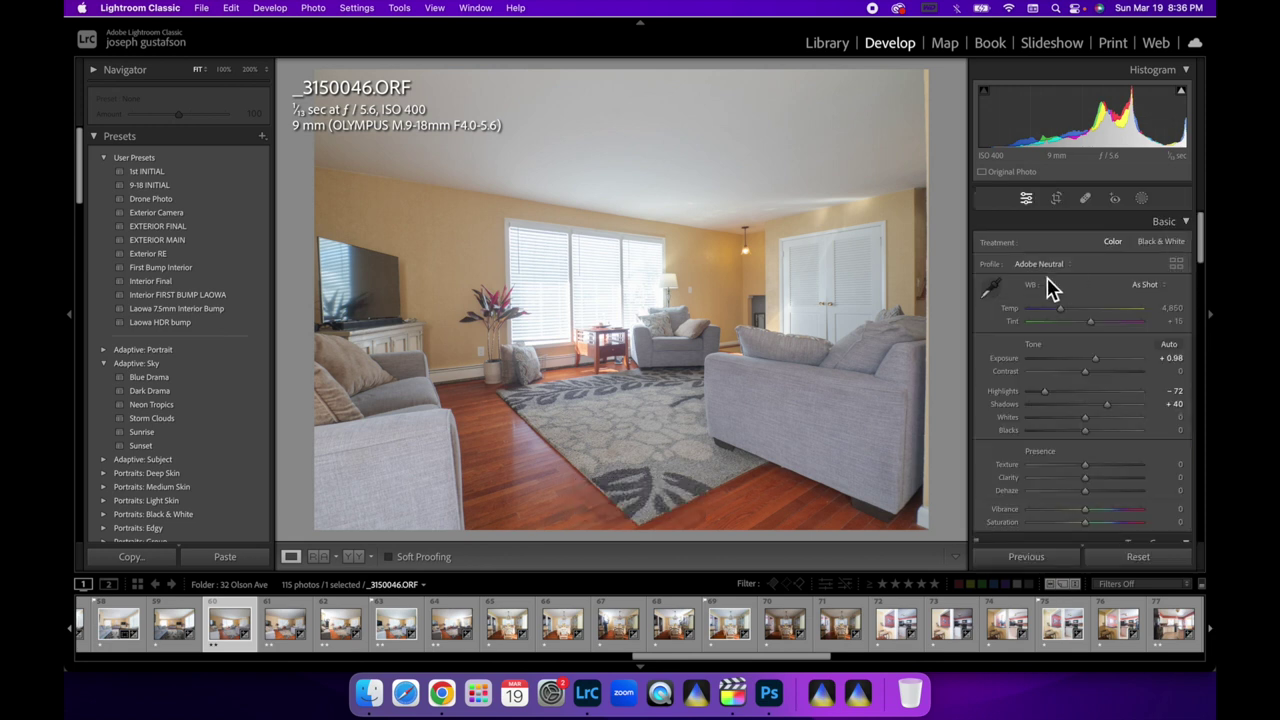
Copy the default set of develop settings from _3150046.ORF, and reset the develop settings of _3150047.ORF
left_click(131, 556)
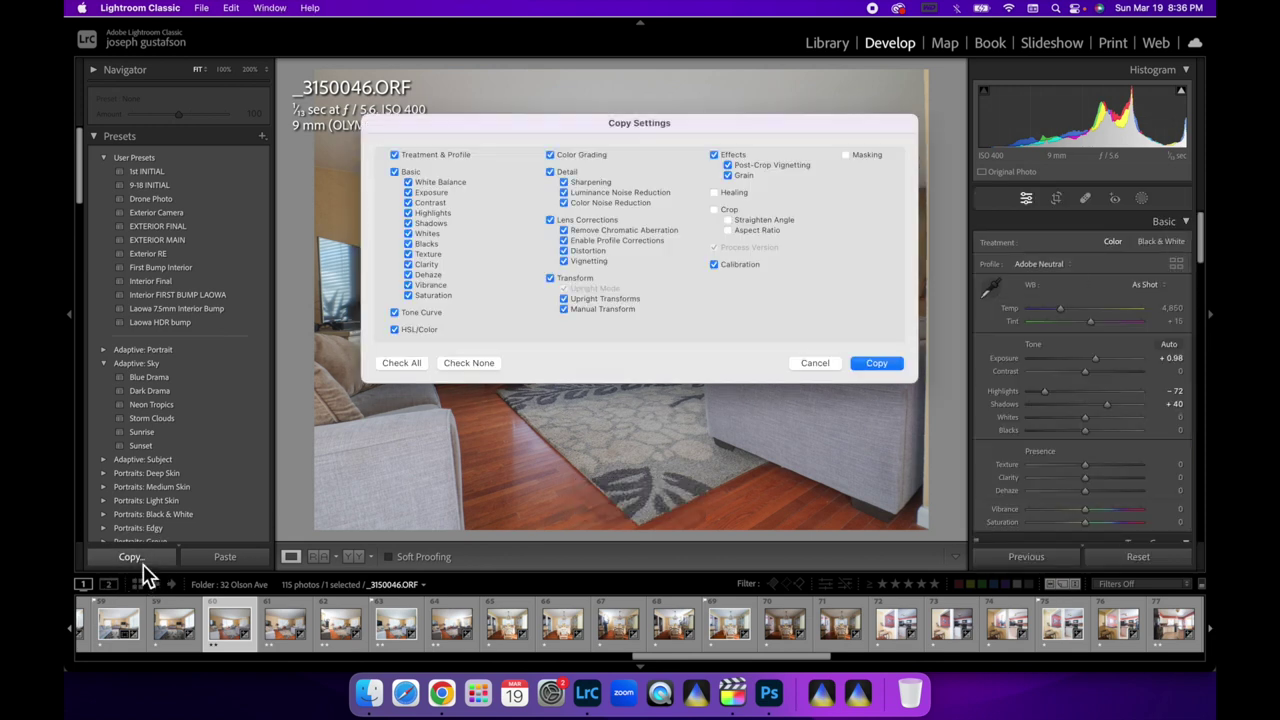
left_click(869, 369)
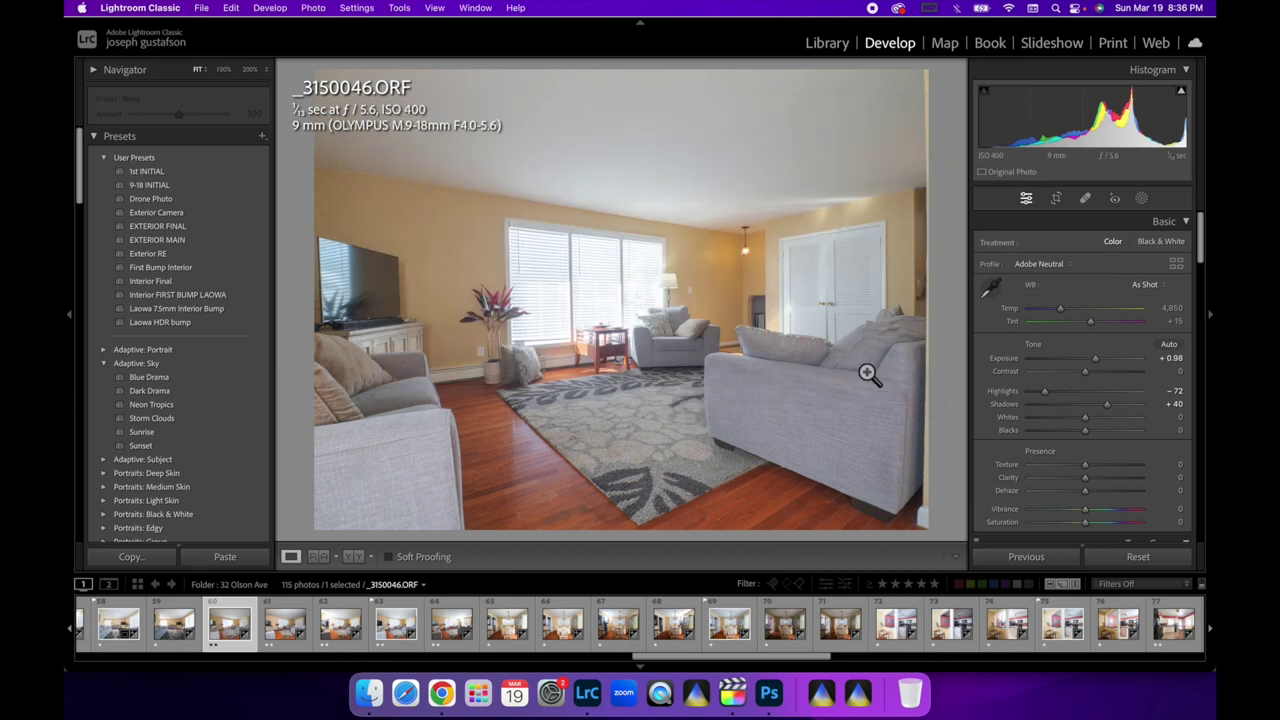
left_click(283, 625)
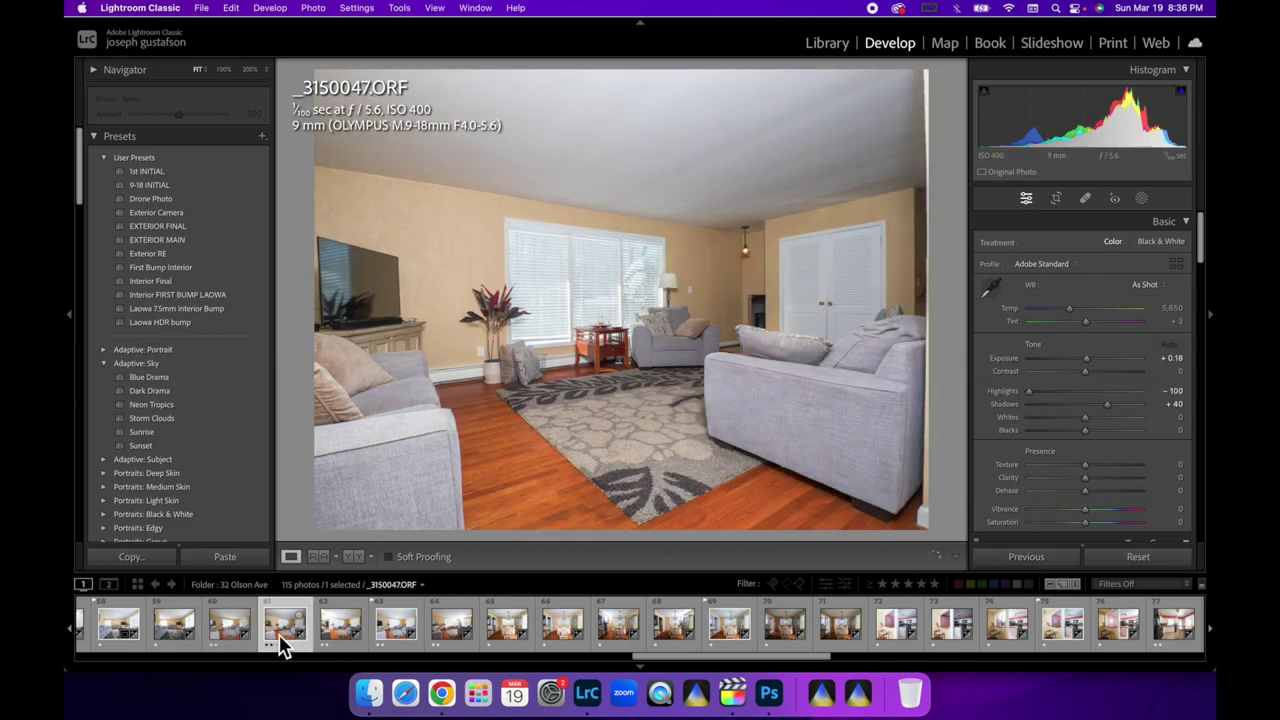
left_click(1152, 561)
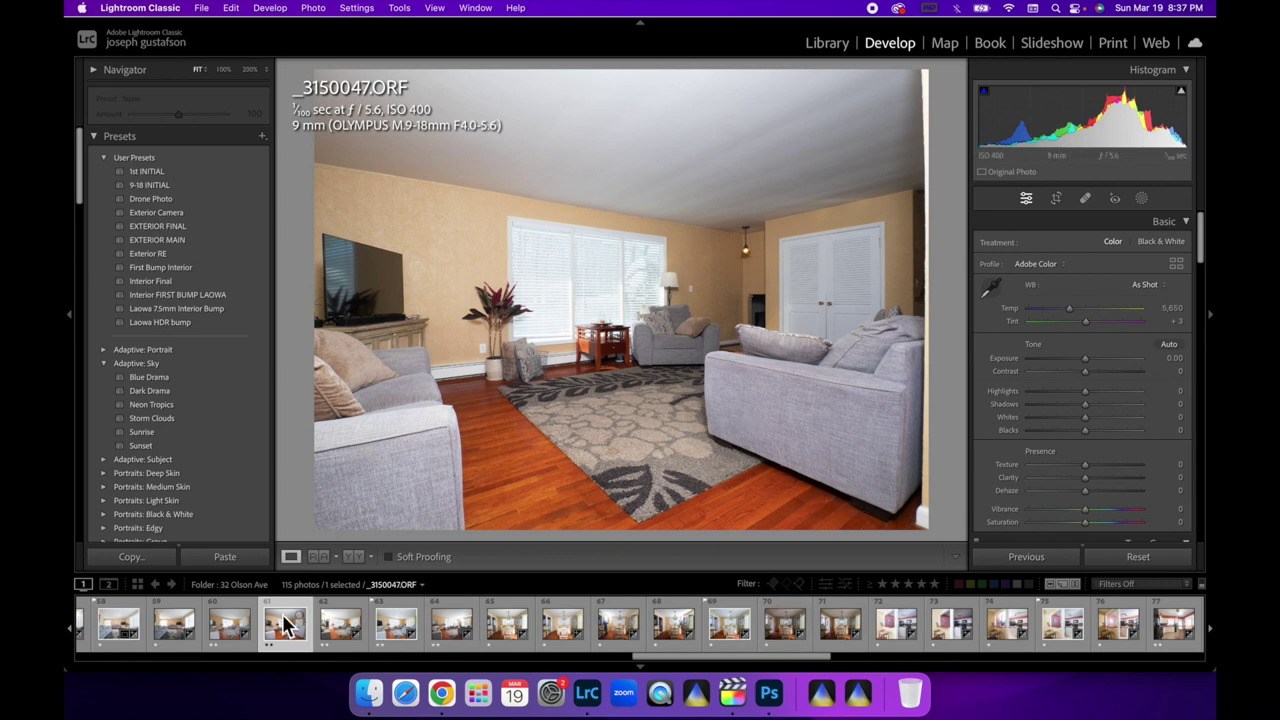
Open _3150046.ORF and _3150047.ORF together as layers of one document in Photoshop
right_click(228, 638)
mouse_move(270, 318)
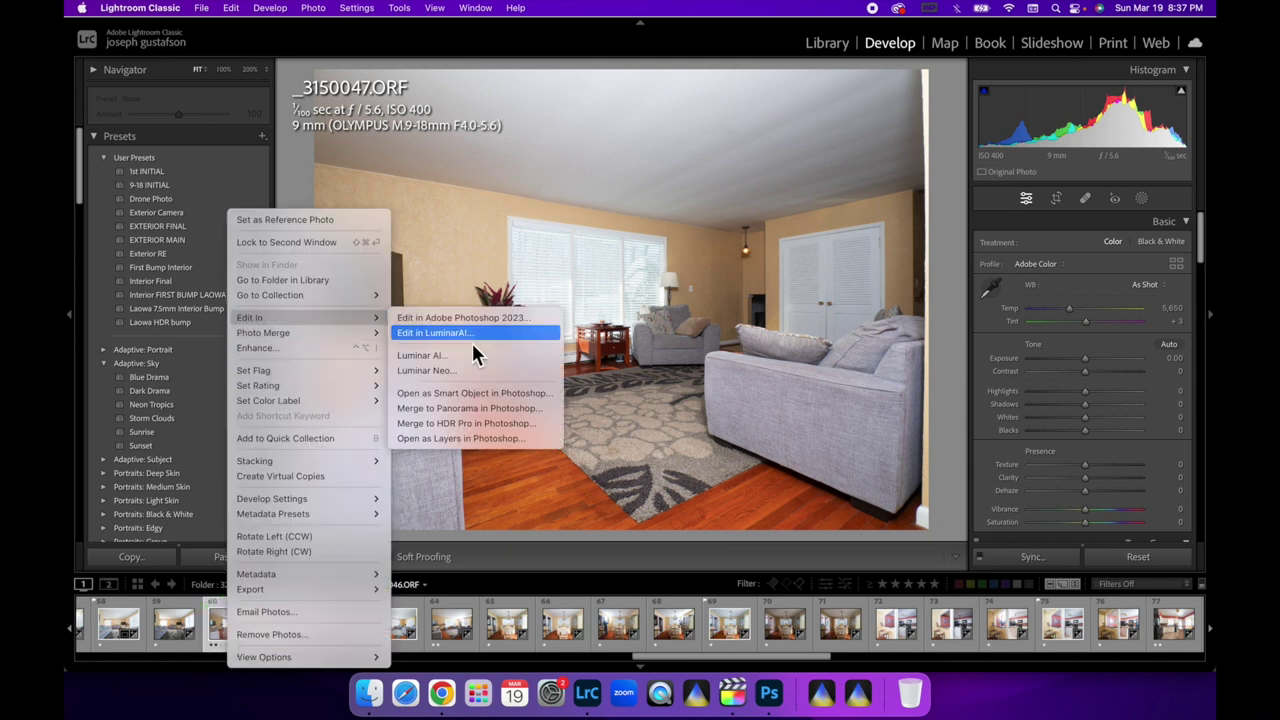
left_click(445, 439)
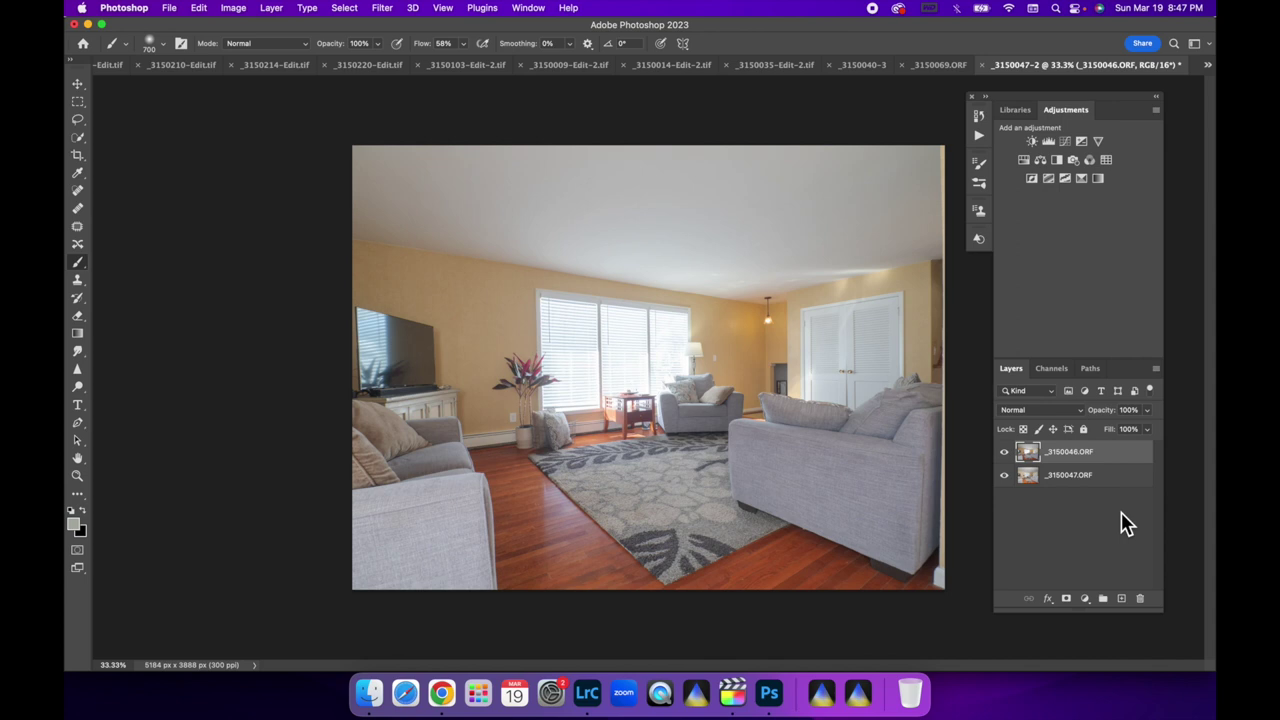
Compare the two exposures by hiding and showing the _3150046.ORF layer and fading its opacity to about 52% and back to 100%
left_click(1005, 456)
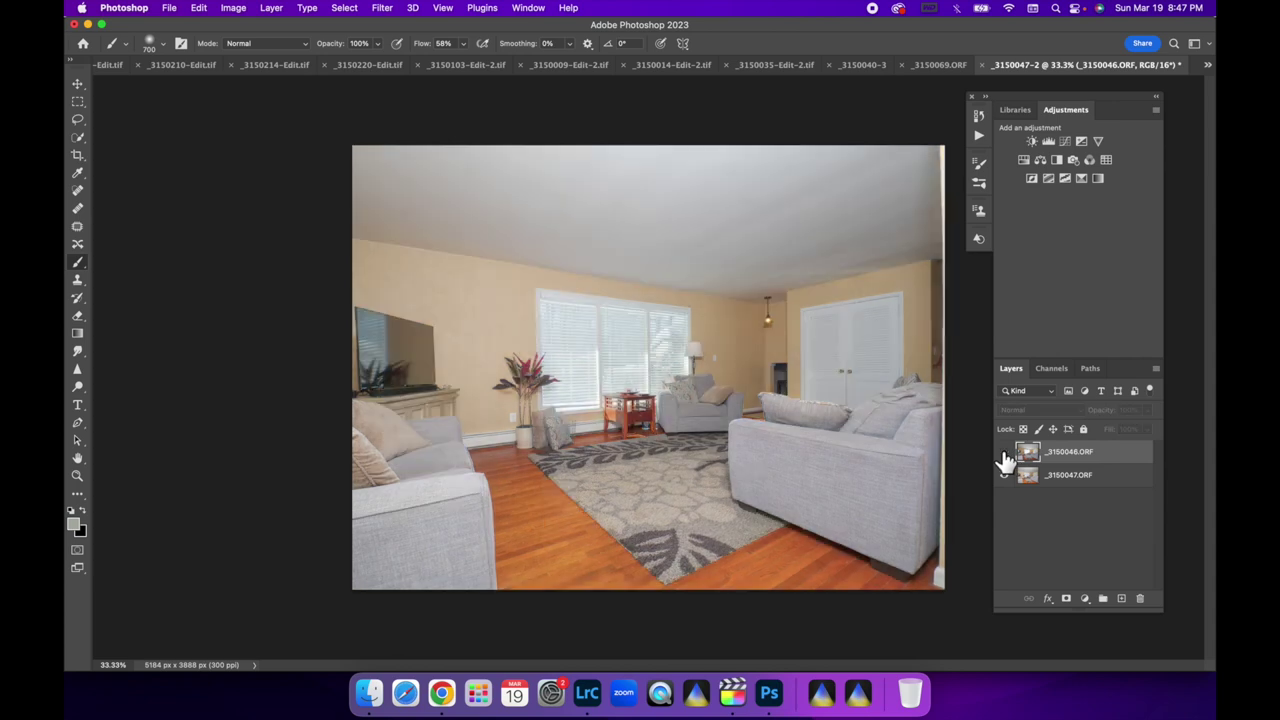
left_click(1005, 456)
left_click_drag(1140, 432, 1120, 428)
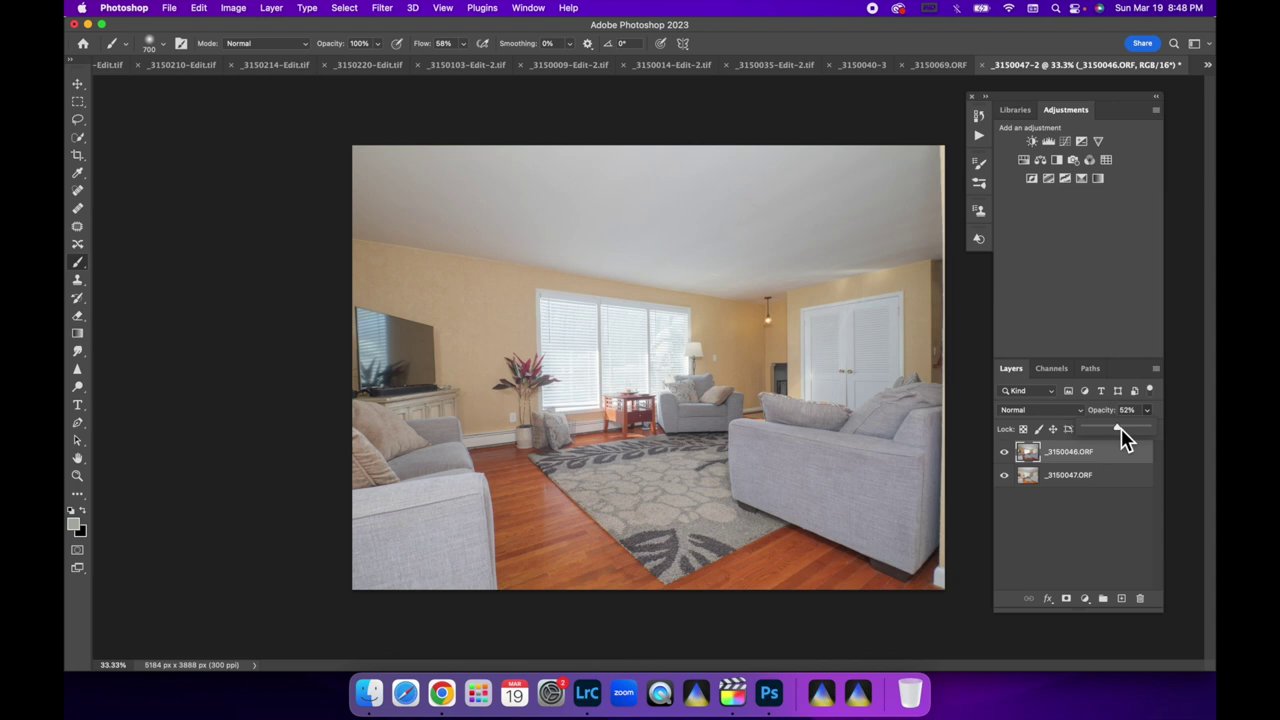
left_click(1121, 431)
left_click_drag(1121, 430, 1214, 439)
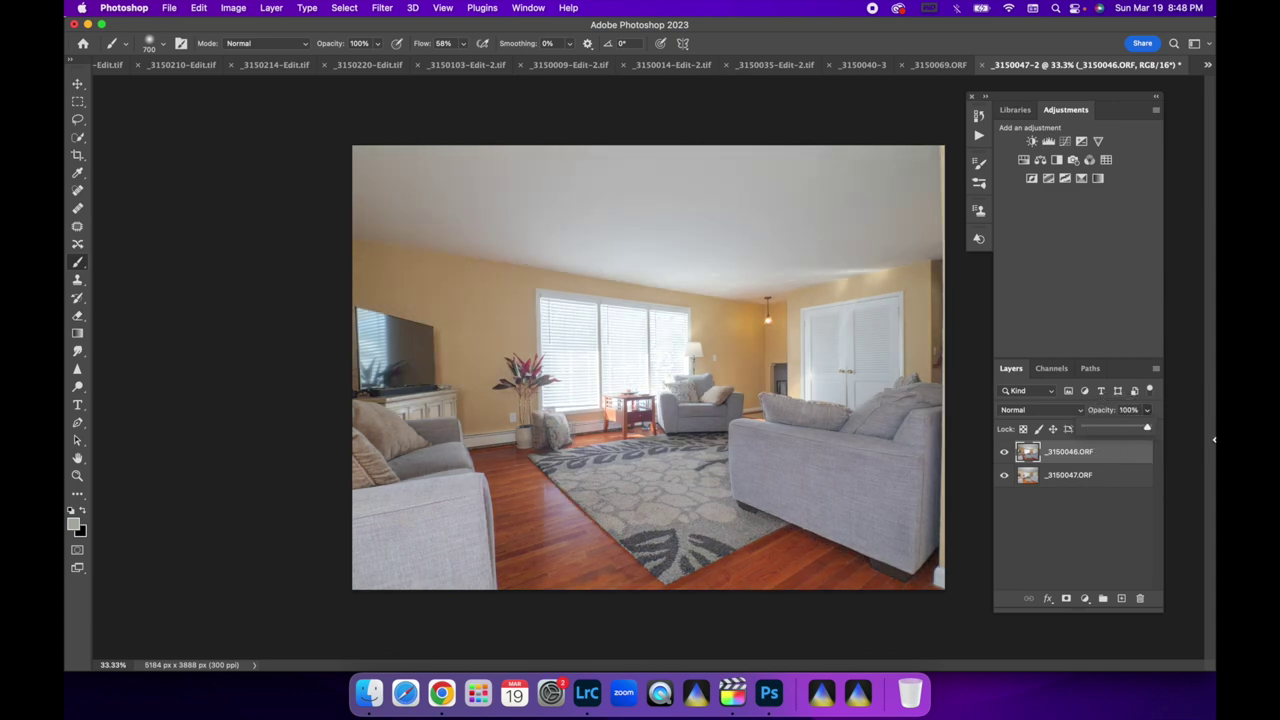
Place the _3150047.ORF layer above _3150046.ORF and hide it with an inverted black layer mask
left_click_drag(1103, 478, 1101, 455)
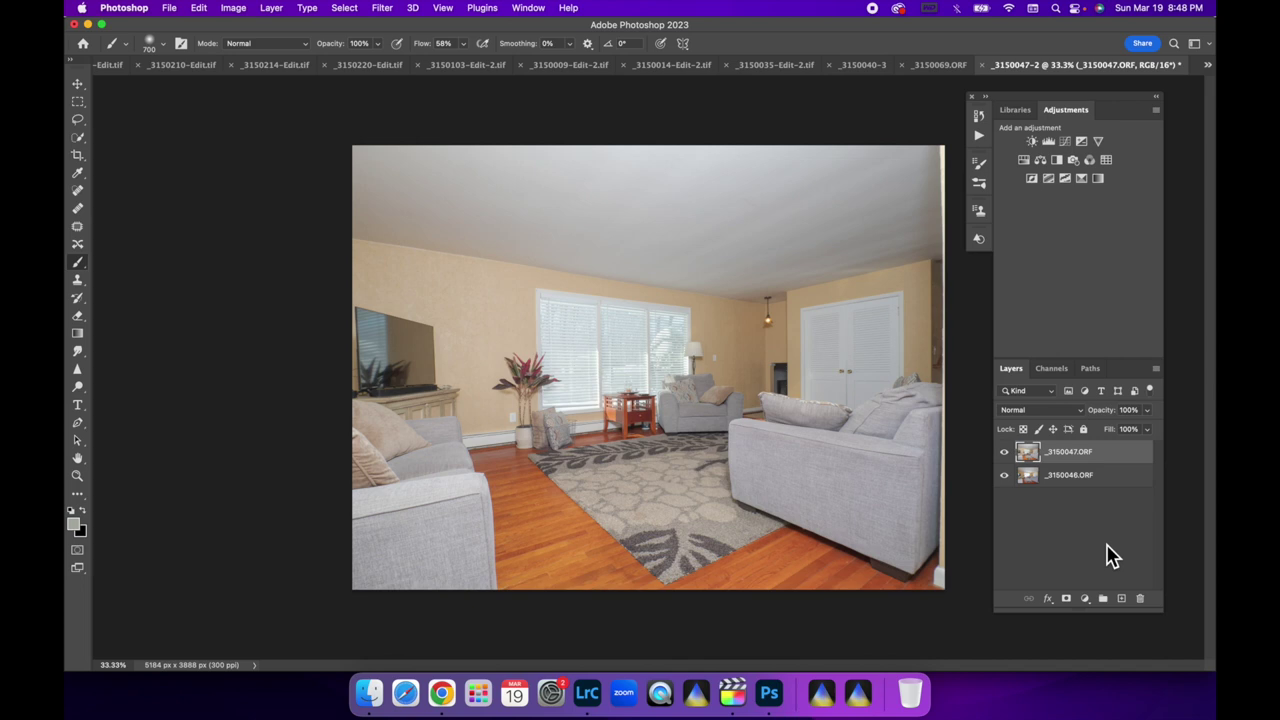
left_click(1066, 599)
key("super+i")
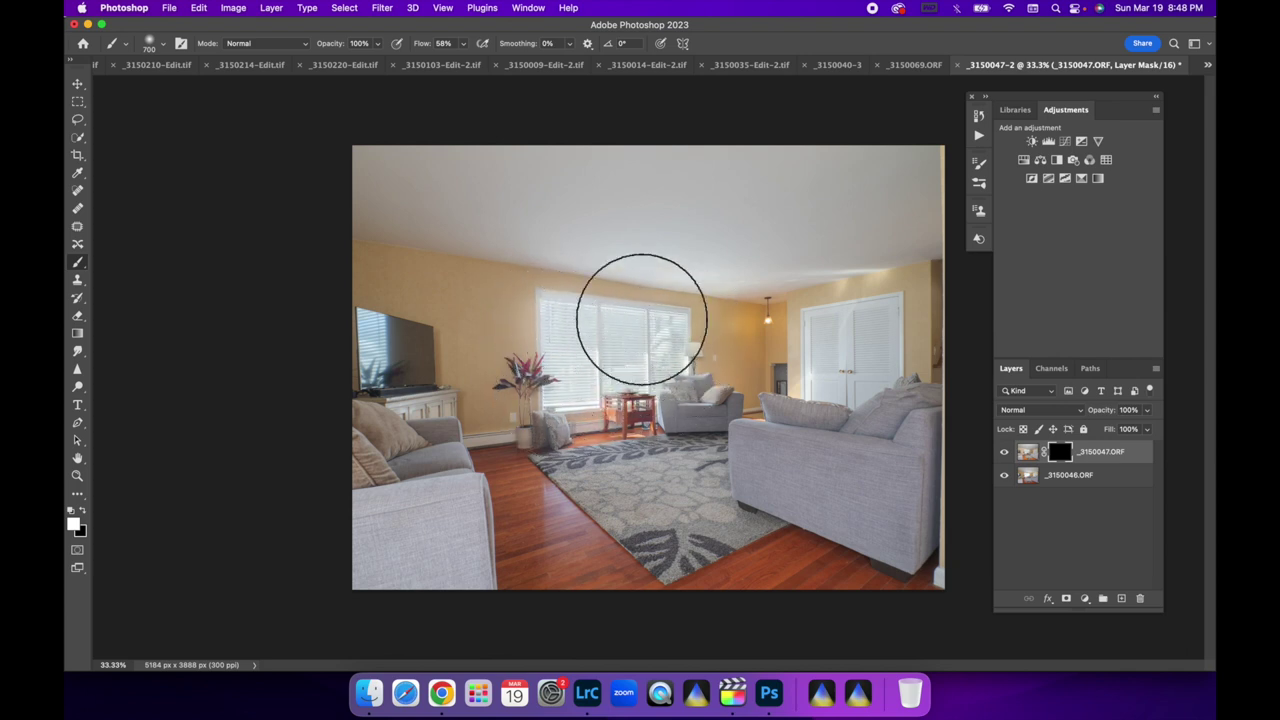
Paint white on the mask over the window, and over the TV with a 500 px brush at 9% flow
mouse_move(648, 403)
left_mouse_down()
mouse_move(543, 371)
mouse_move(599, 303)
left_mouse_up()
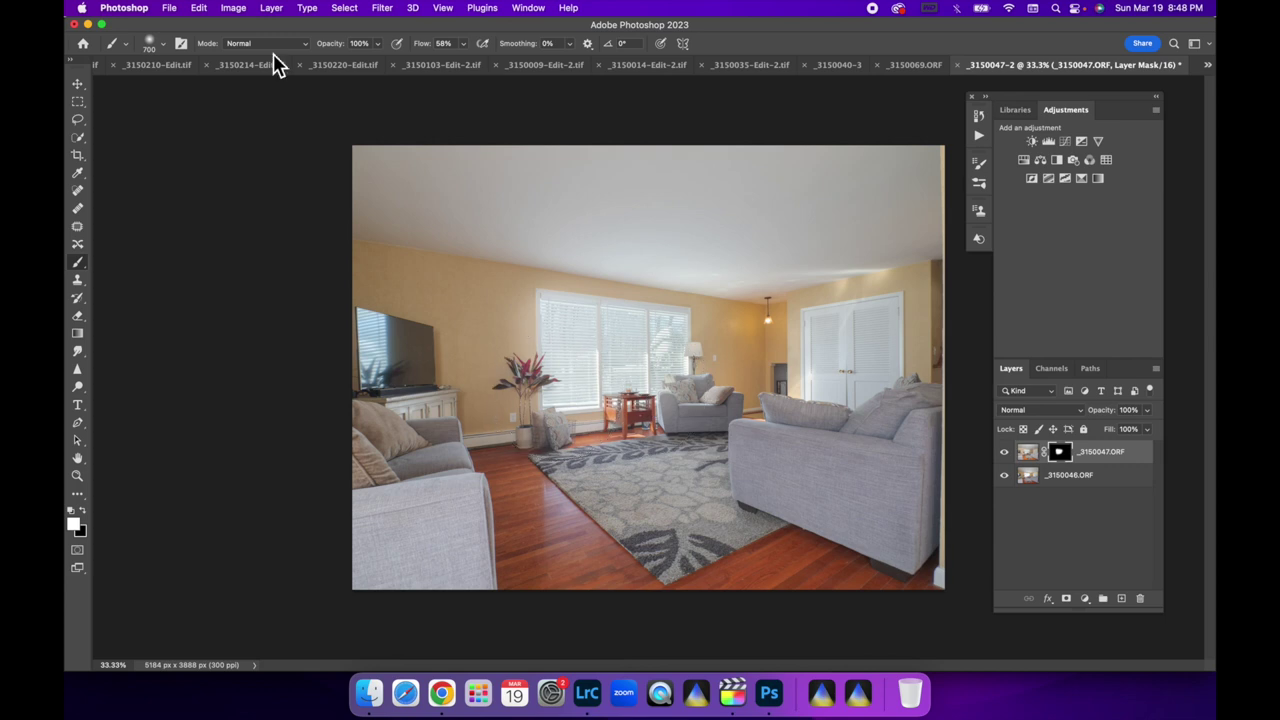
mouse_move(463, 44)
left_mouse_down()
mouse_move(462, 66)
mouse_move(436, 66)
left_mouse_up()
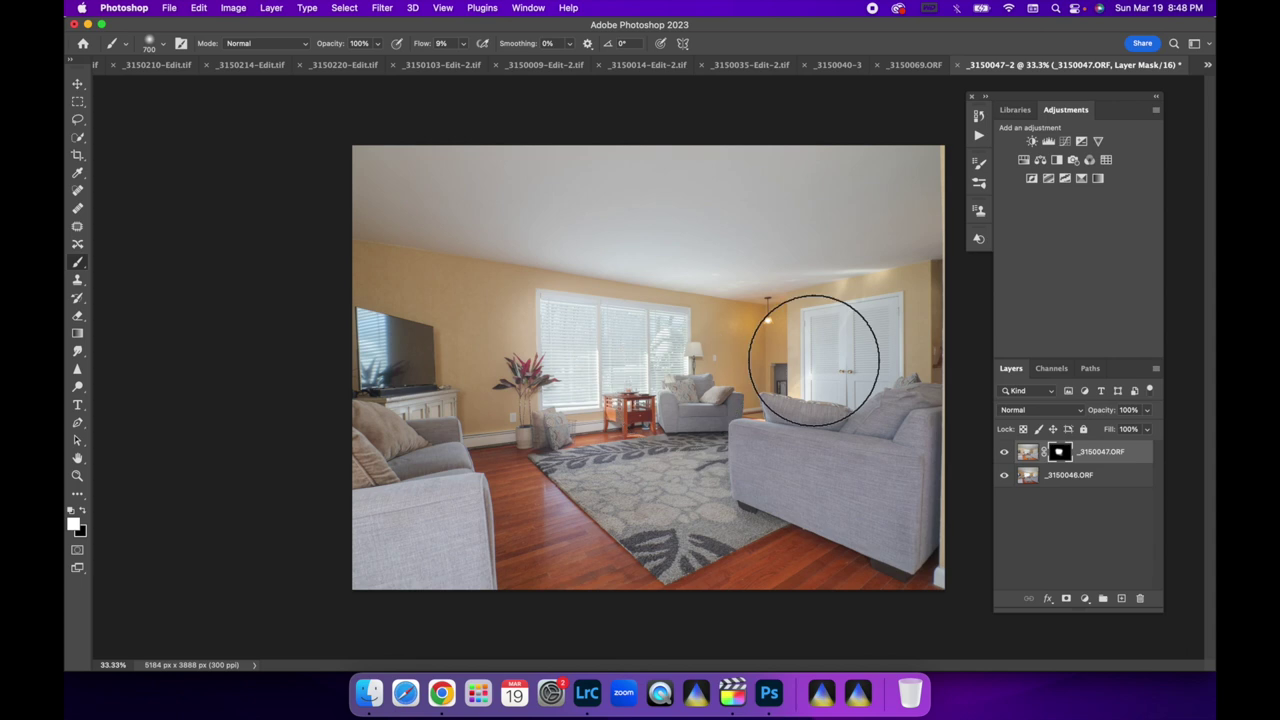
key("bracketleft")
mouse_move(415, 355)
left_mouse_down()
mouse_move(362, 339)
mouse_move(378, 353)
mouse_move(367, 329)
mouse_move(393, 326)
mouse_move(373, 319)
mouse_move(367, 368)
mouse_move(381, 373)
mouse_move(359, 338)
mouse_move(372, 383)
mouse_move(374, 346)
mouse_move(342, 319)
mouse_move(399, 321)
mouse_move(339, 349)
mouse_move(350, 368)
mouse_move(313, 342)
mouse_move(350, 367)
mouse_move(384, 355)
mouse_move(340, 375)
mouse_move(425, 348)
mouse_move(406, 327)
mouse_move(433, 384)
mouse_move(441, 352)
mouse_move(417, 377)
mouse_move(359, 347)
mouse_move(370, 366)
mouse_move(337, 320)
left_mouse_up()
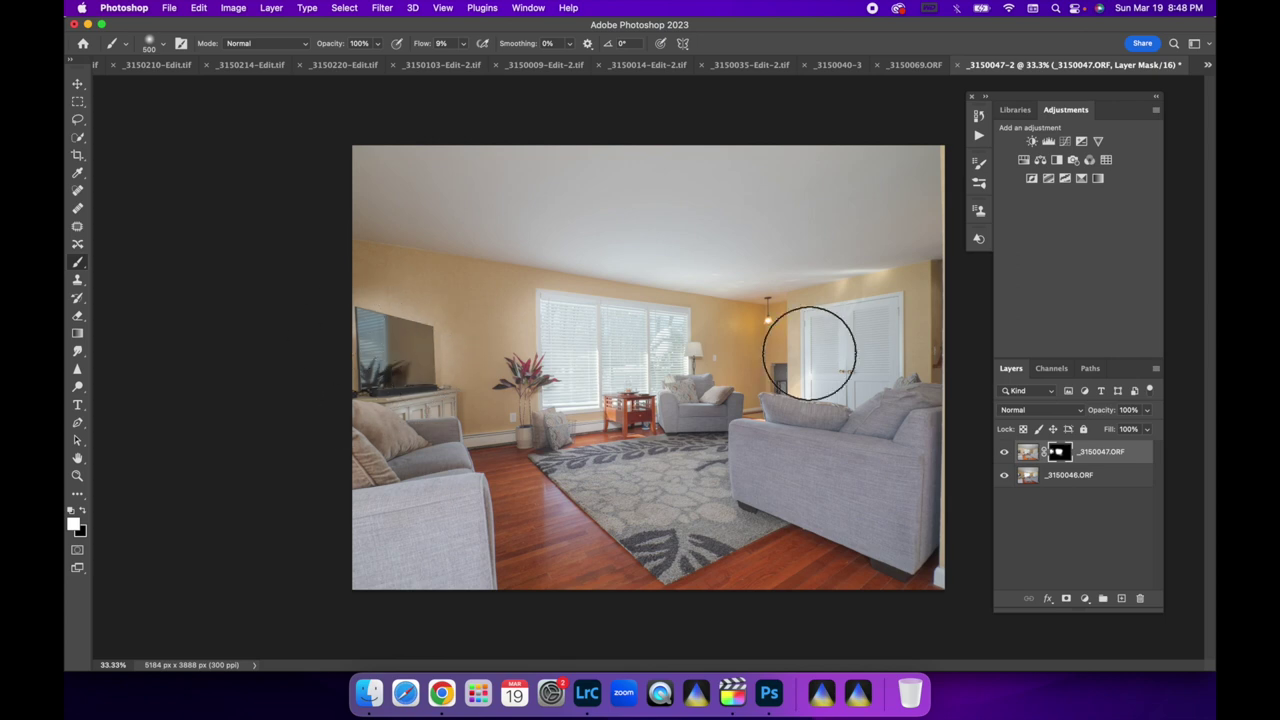
Paint black on the mask to restore the wall around the TV, and white over the TV screen with a 250 px brush
left_click(83, 511)
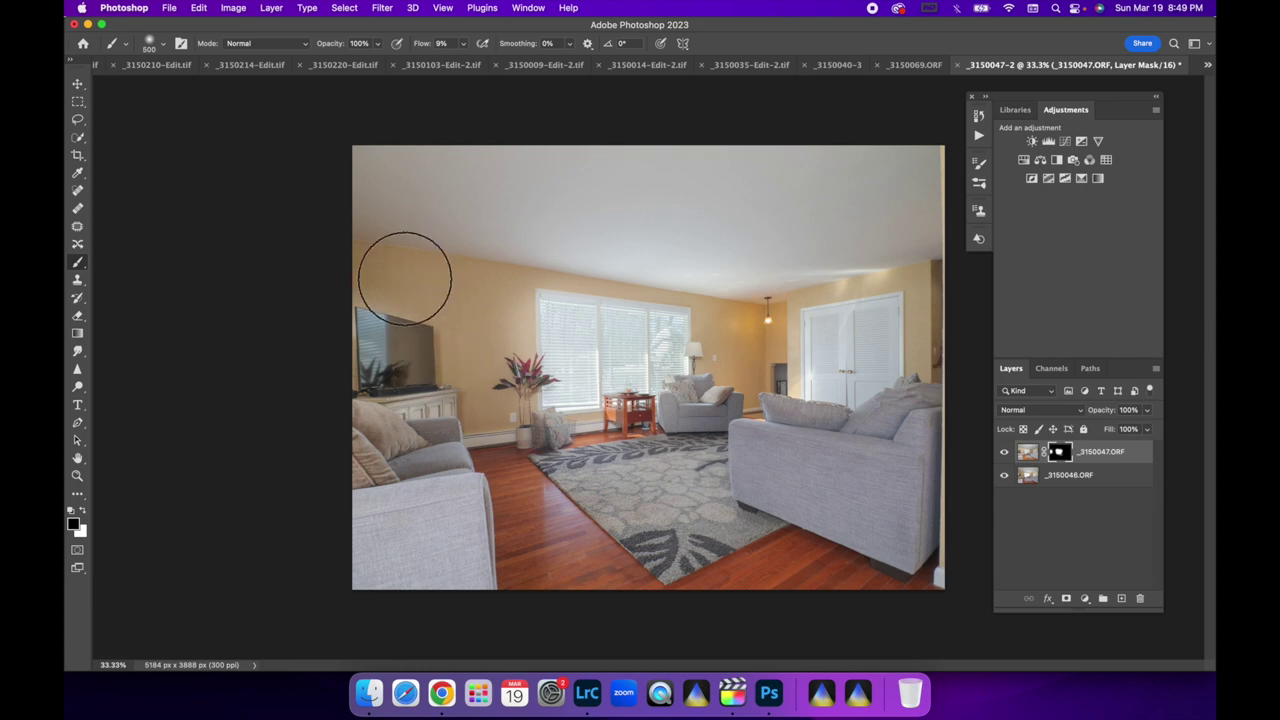
left_click(83, 511)
key("bracketleft")
key("bracketleft")
key("bracketleft")
key("bracketleft")
key("bracketleft")
key("bracketleft")
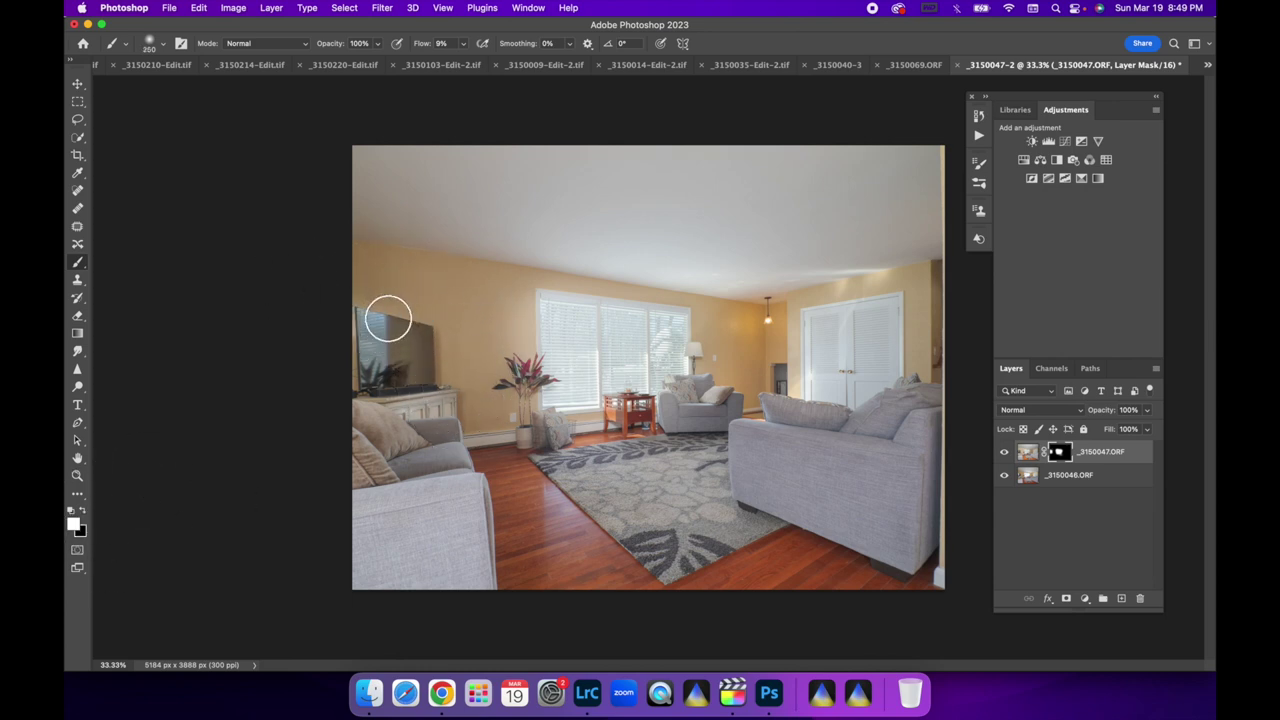
mouse_move(377, 325)
left_mouse_down()
mouse_move(386, 354)
mouse_move(369, 353)
mouse_move(389, 371)
mouse_move(369, 320)
mouse_move(404, 420)
mouse_move(400, 354)
left_mouse_up()
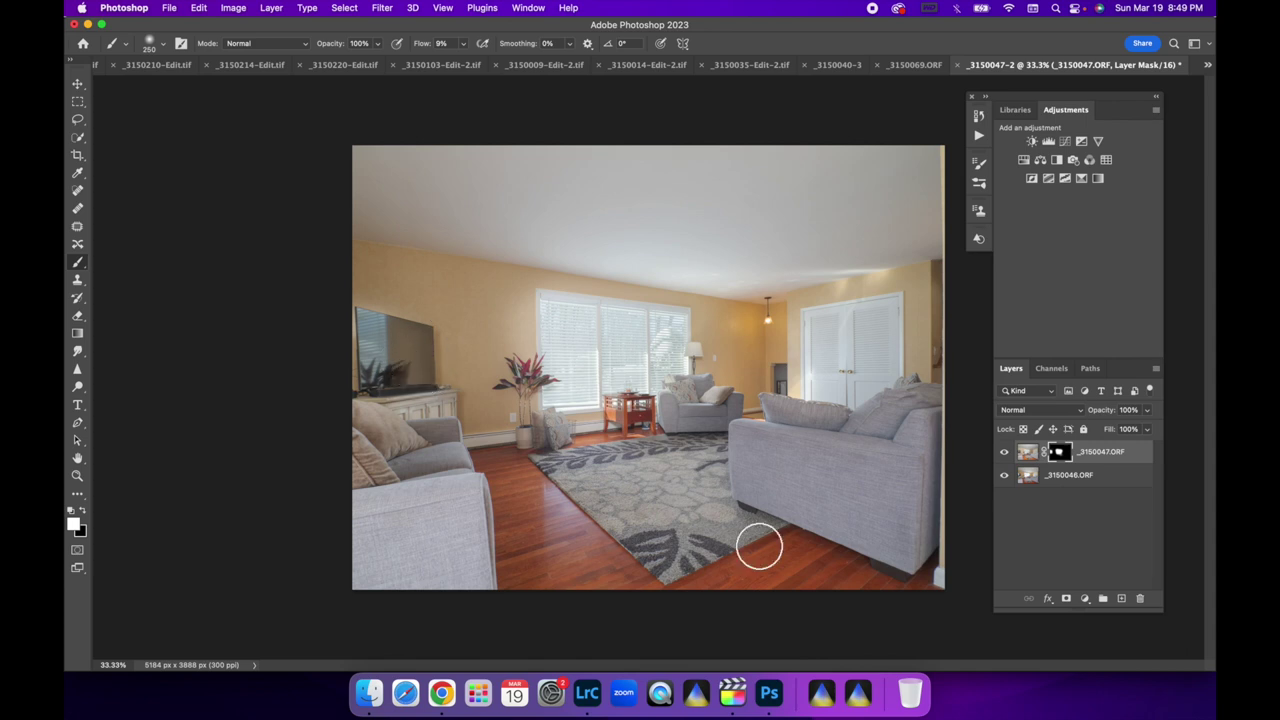
Flatten and save the blended living room image, and switch back to Lightroom Classic
right_click(1090, 480)
left_click(1013, 485)
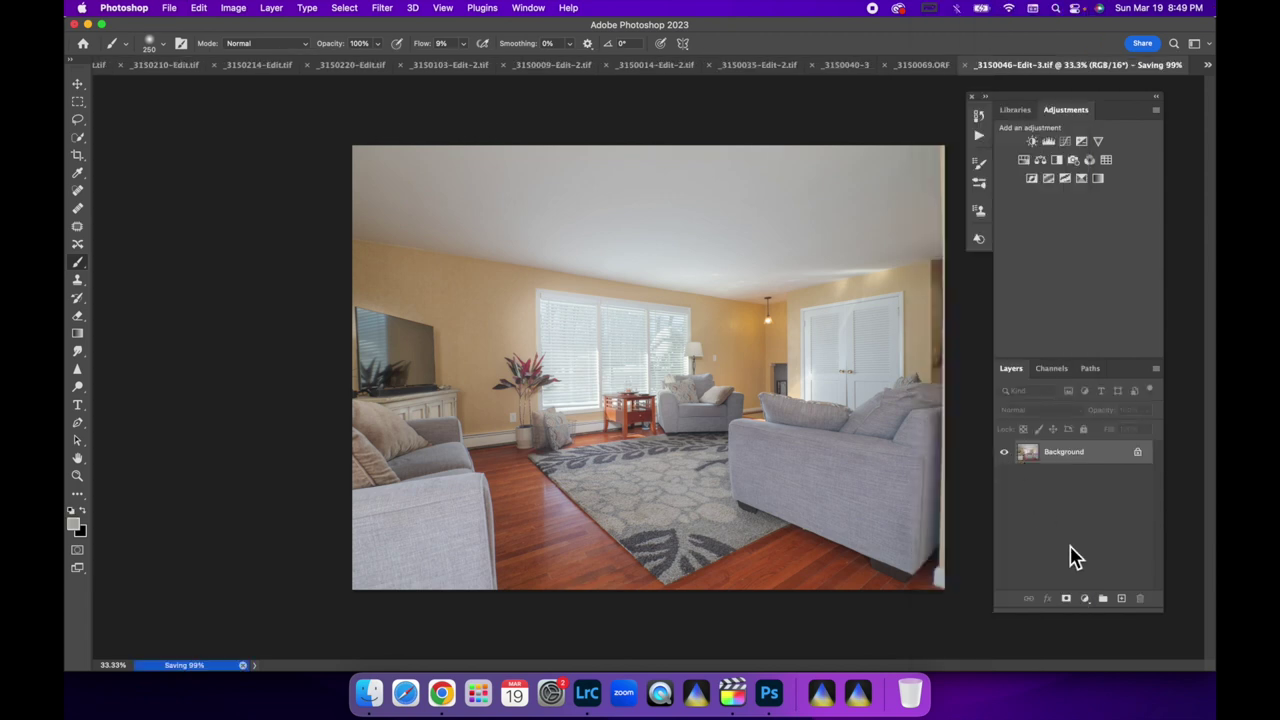
left_click(588, 700)
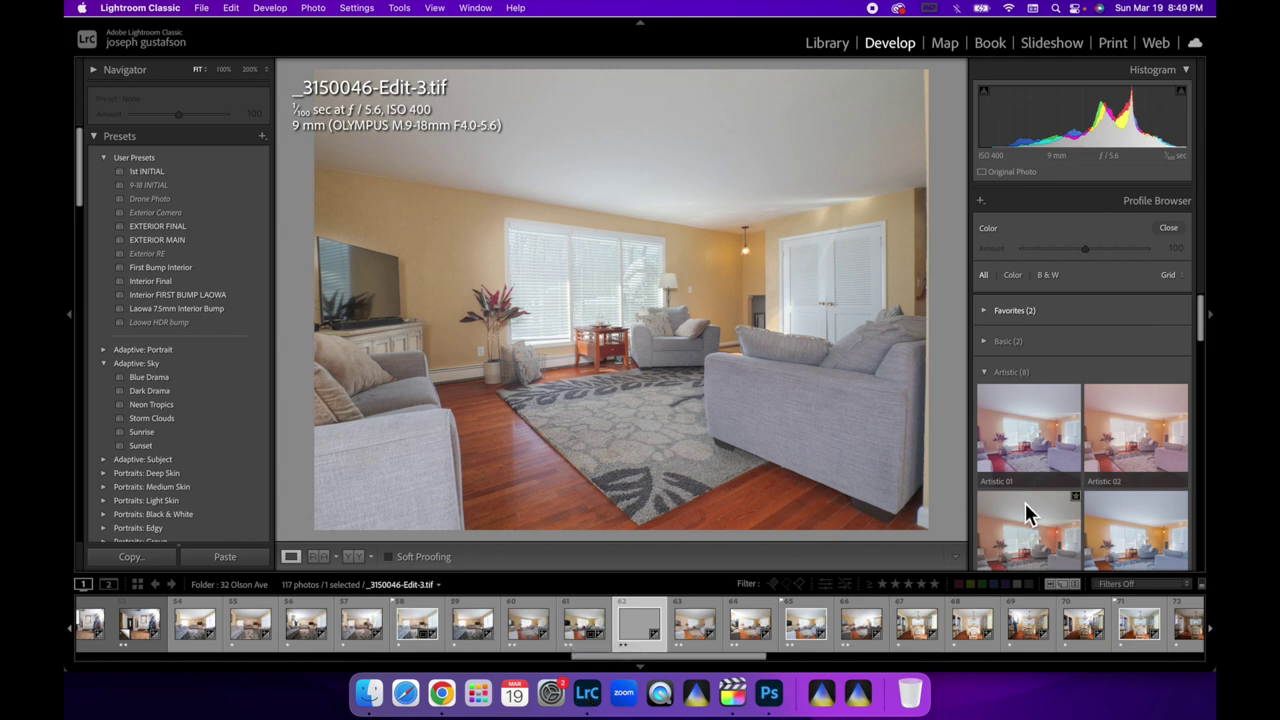
Apply the Interior Final preset to _3150046-Edit-3.tif and fine-tune its tone to exposure +0.28 and highlights −73
left_click(1026, 509)
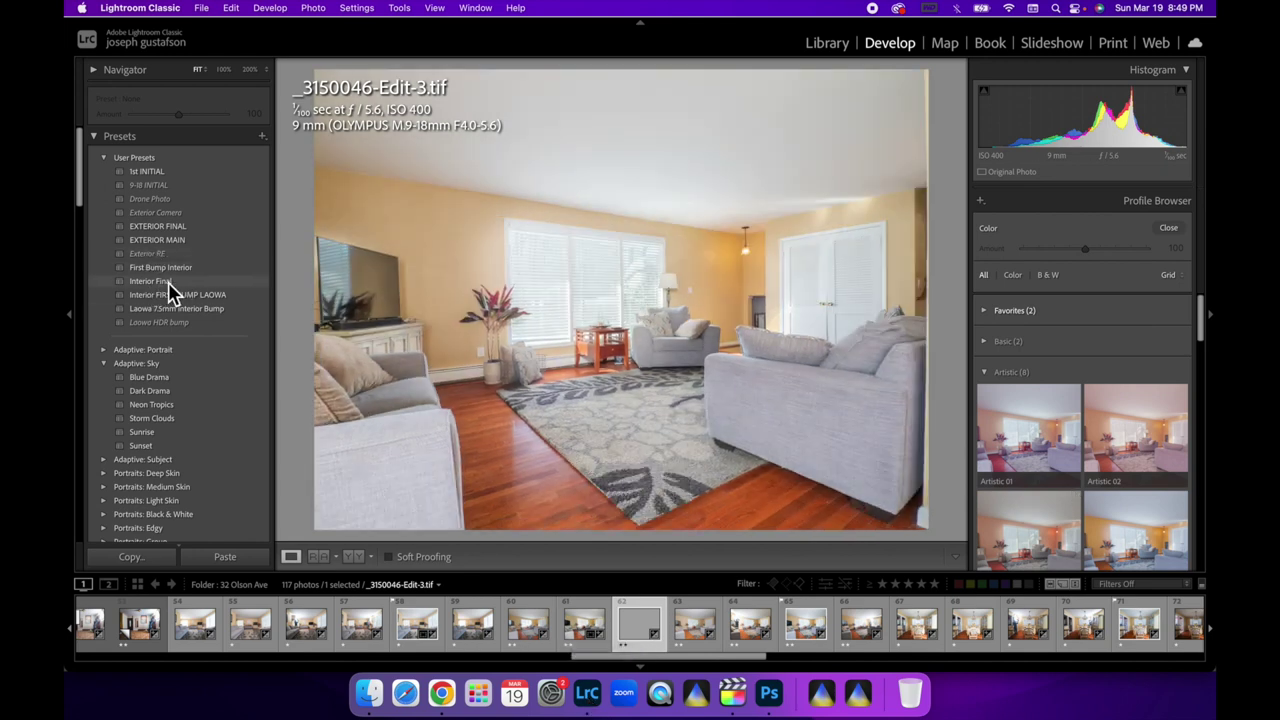
left_click(165, 283)
left_click_drag(1125, 133, 1116, 133)
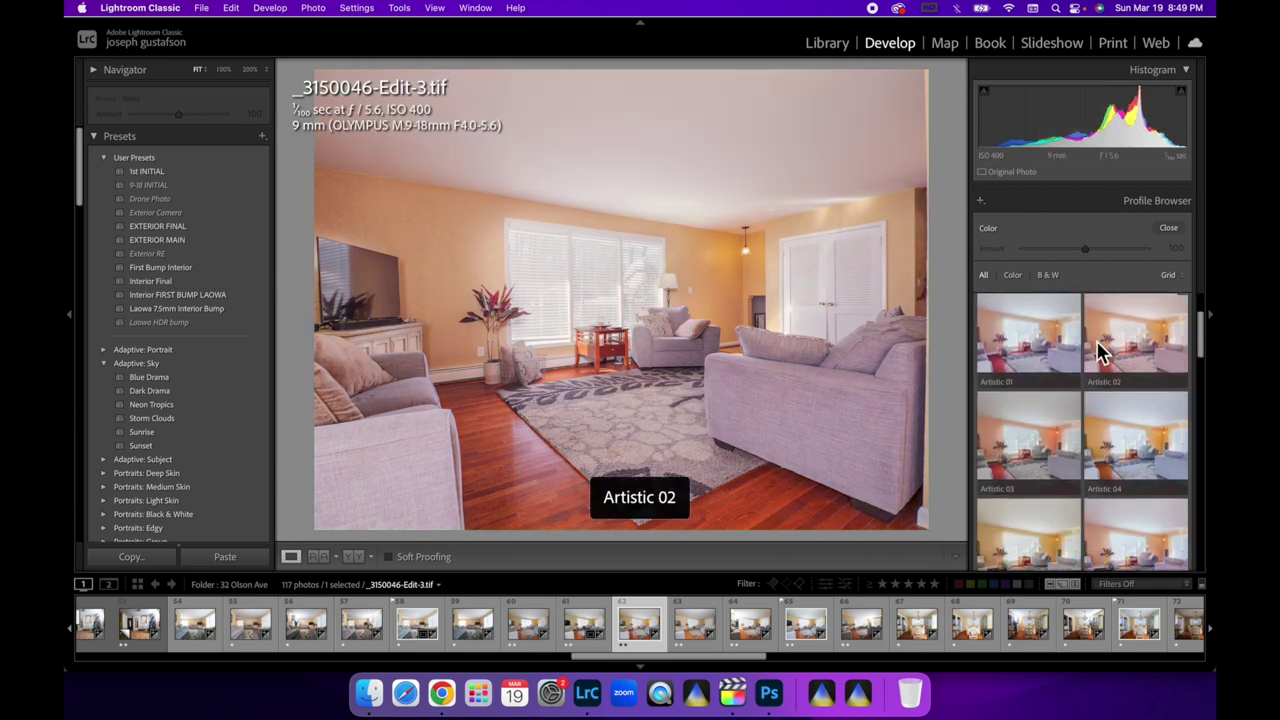
left_click(1169, 228)
Lower the saturation of the yellows to −26 with the targeted adjustment tool
scroll(1020, 370, "down", 15)
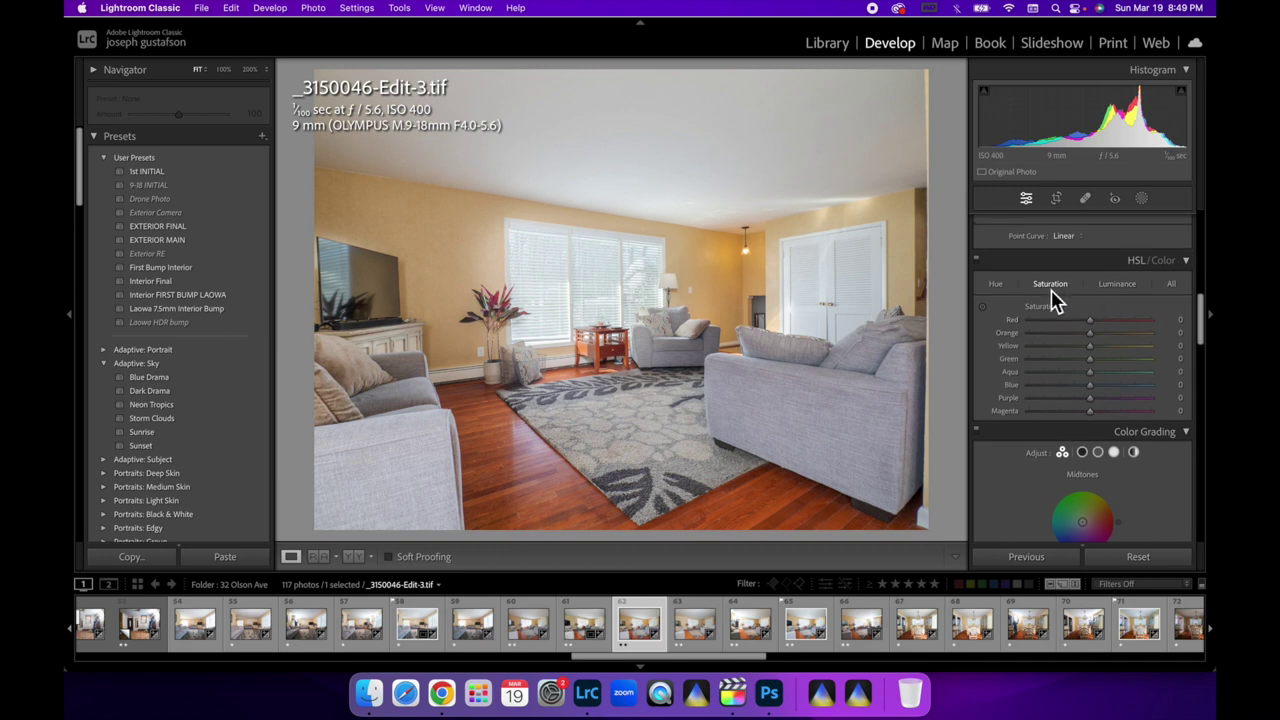
left_click(984, 308)
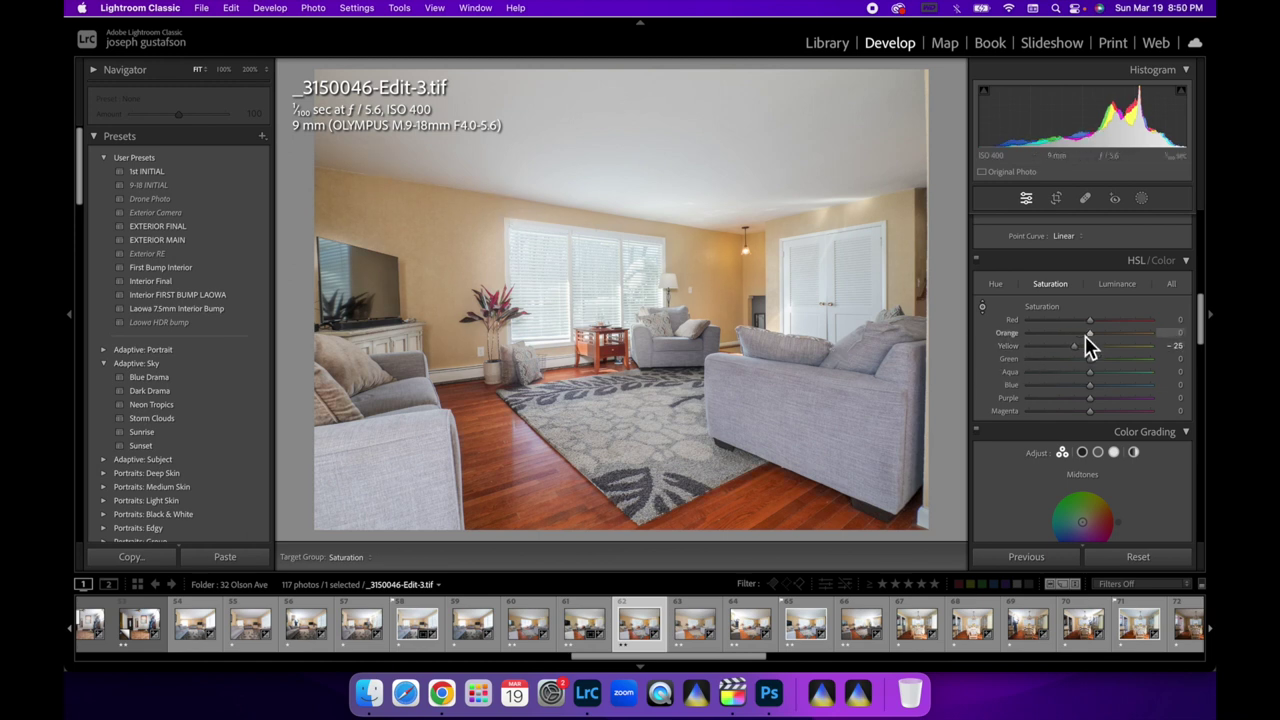
Create a new brush mask on _3150046-Edit-3.tif with its saturation set to −80
left_click(1143, 428)
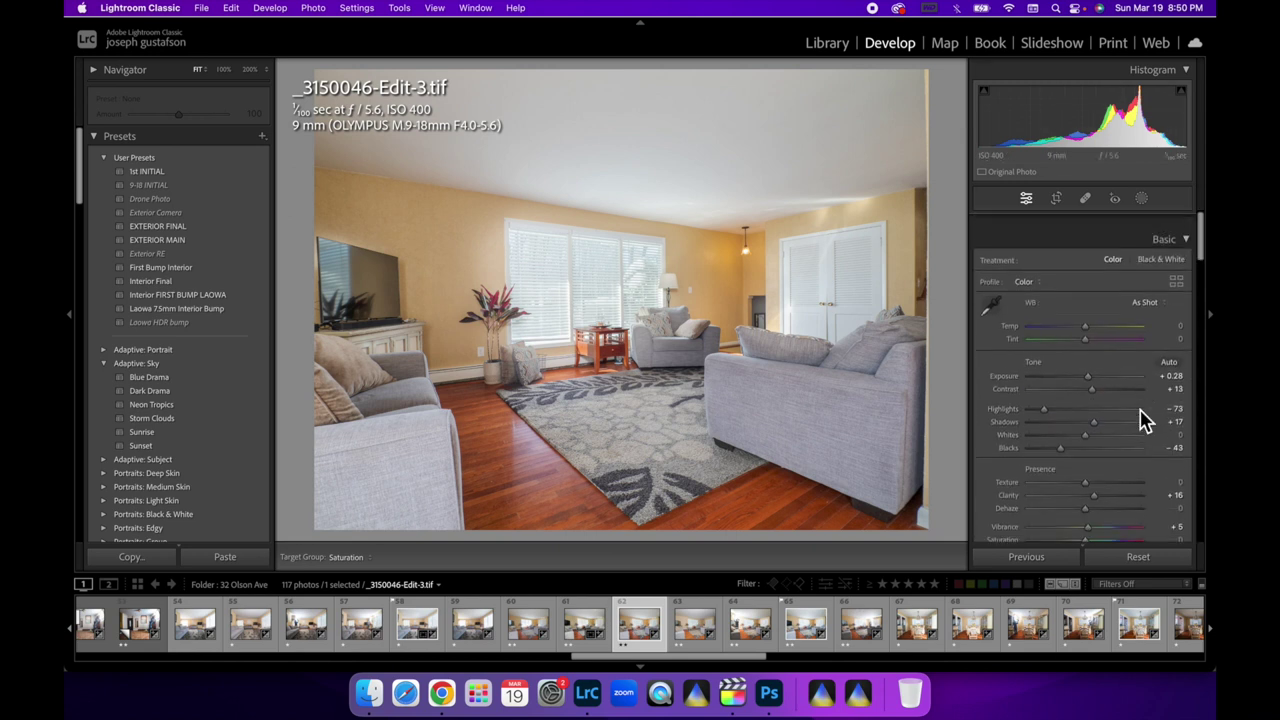
left_click(1145, 198)
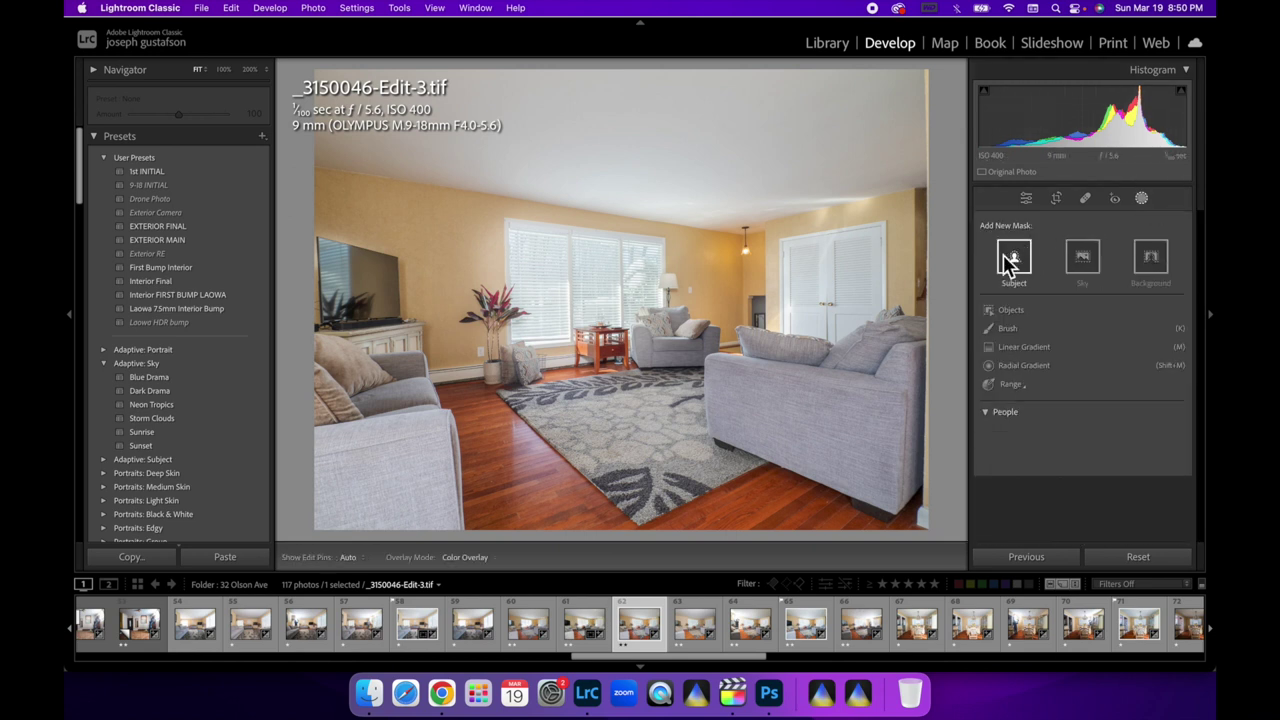
left_click(1008, 329)
scroll(1051, 457, "down", 5)
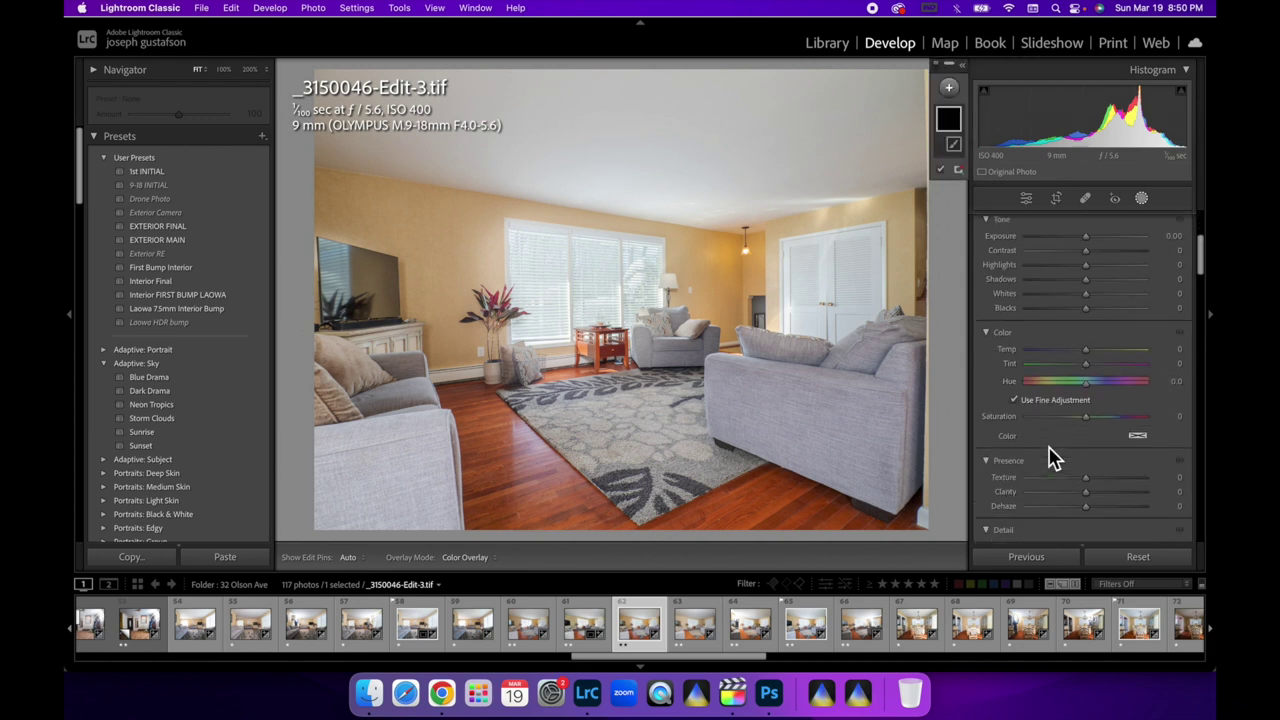
left_click_drag(1090, 428, 1045, 430)
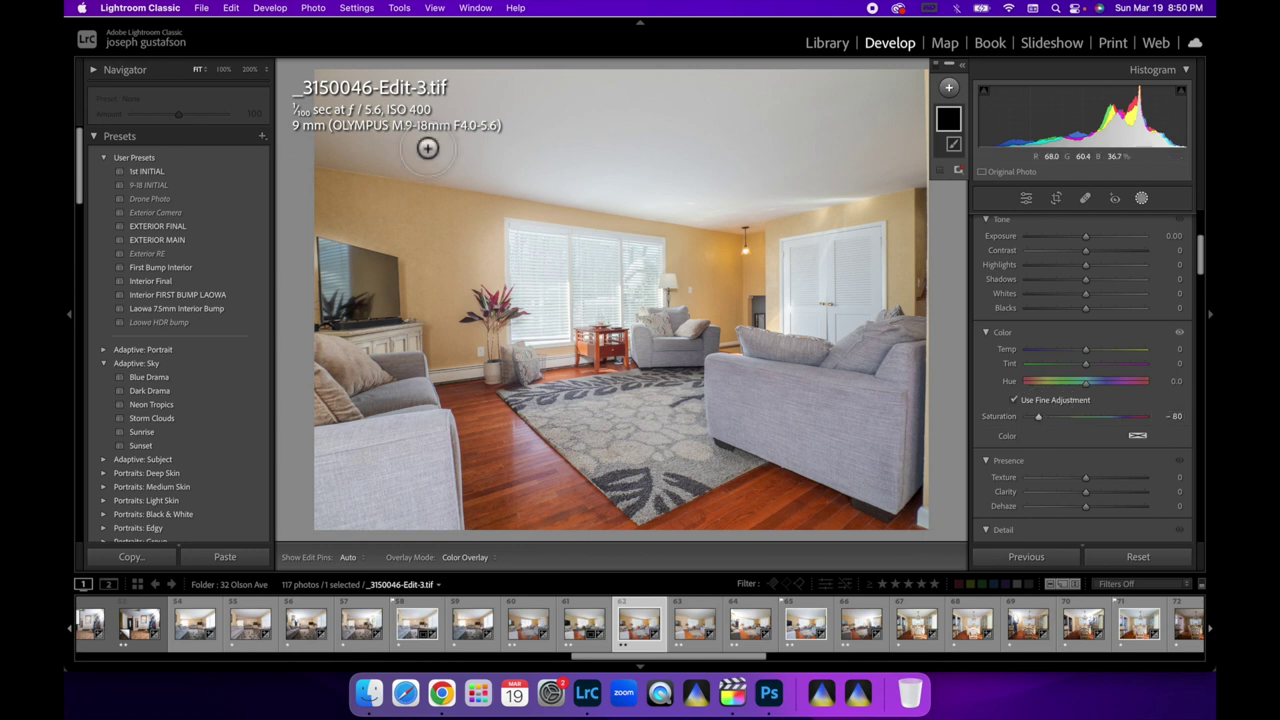
Paint the brush mask over the ceiling and ease its saturation to −39
key("h")
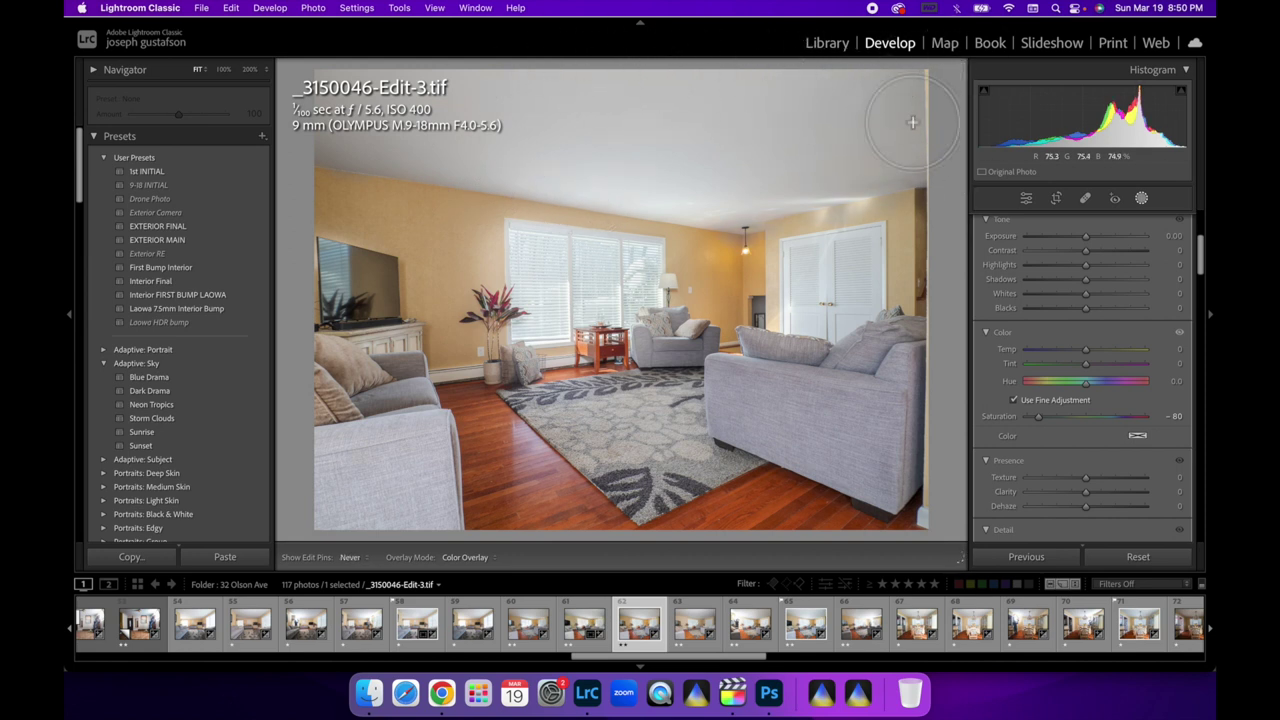
mouse_move(352, 58)
left_mouse_down()
mouse_move(508, 104)
mouse_move(485, 134)
mouse_move(599, 170)
mouse_move(760, 170)
left_mouse_up()
mouse_move(1043, 425)
left_mouse_down()
mouse_move(1131, 433)
mouse_move(1064, 433)
left_mouse_up()
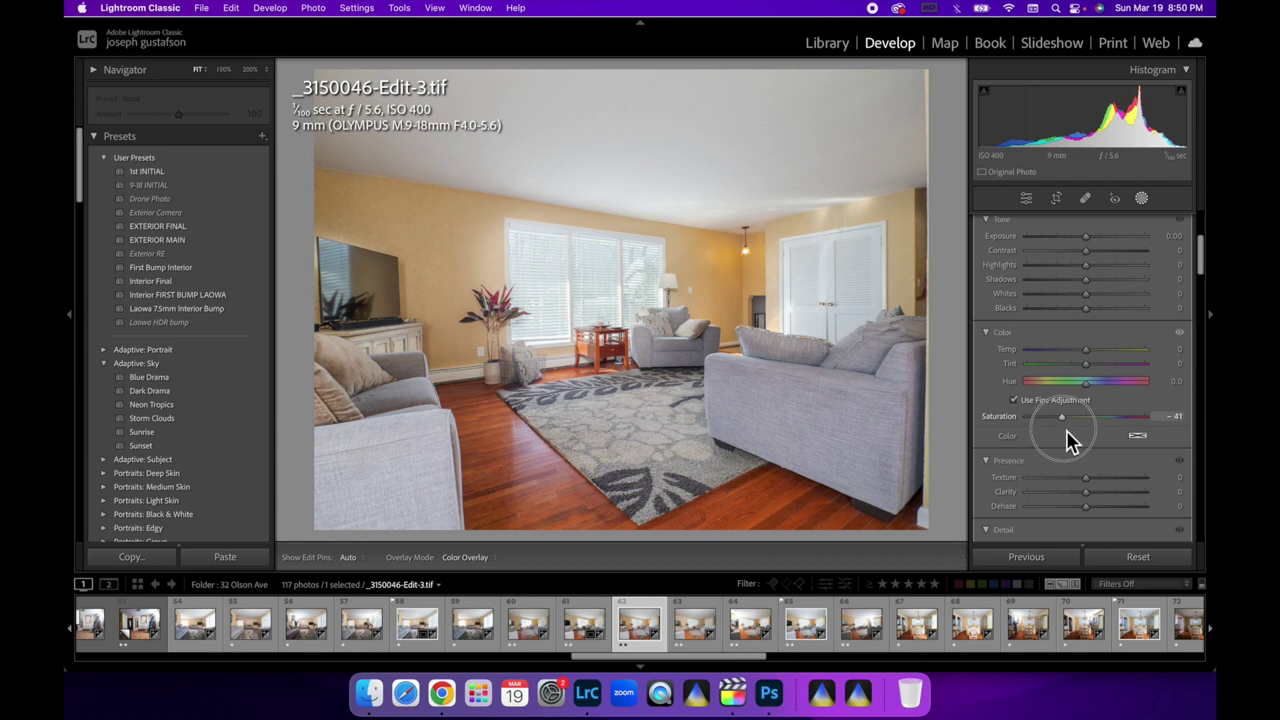
left_click_drag(1065, 430, 1068, 432)
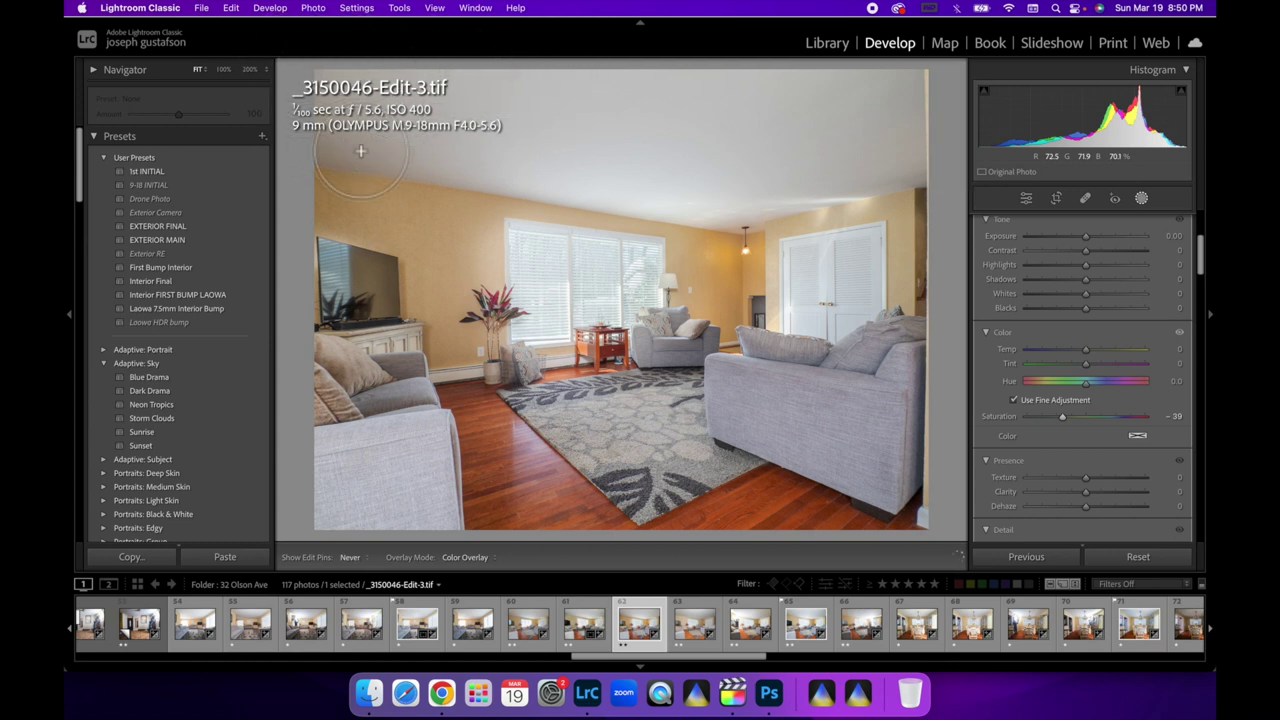
key("h")
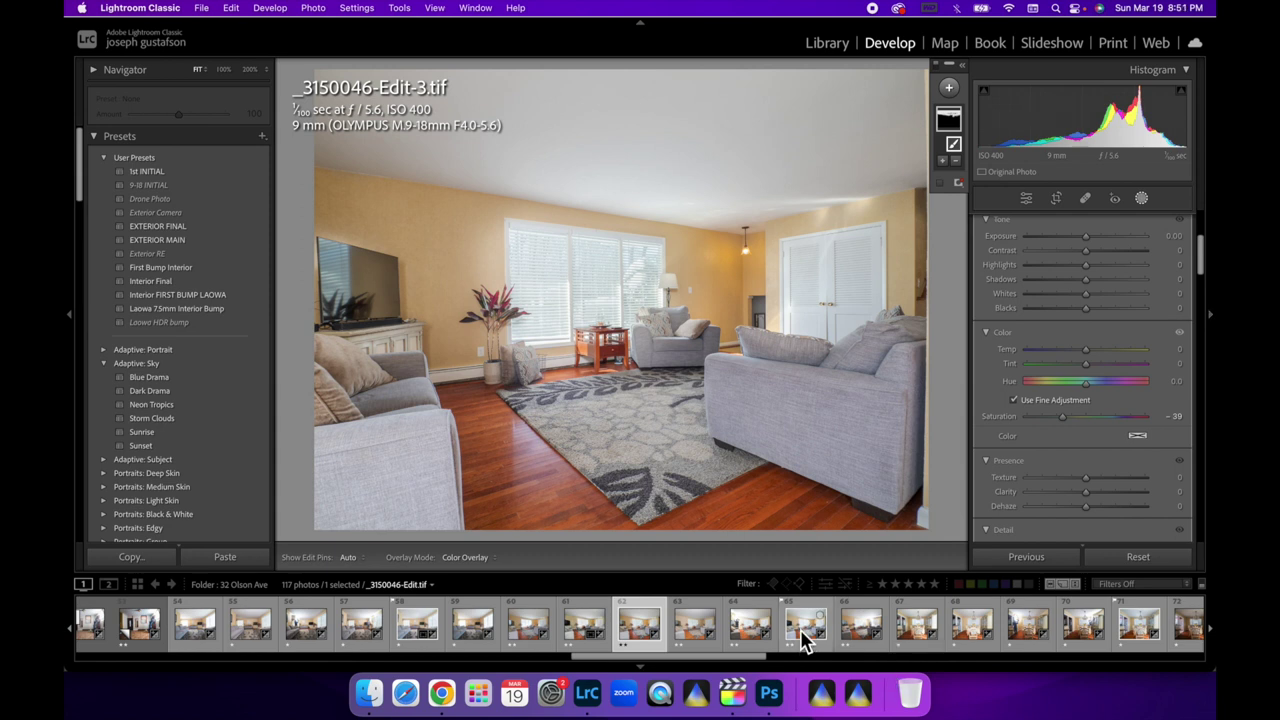
Open the loft-bed bedroom photo _3150066.ORF for editing and reset all its develop settings
scroll(800, 629, "down", 5)
scroll(800, 632, "down", 10)
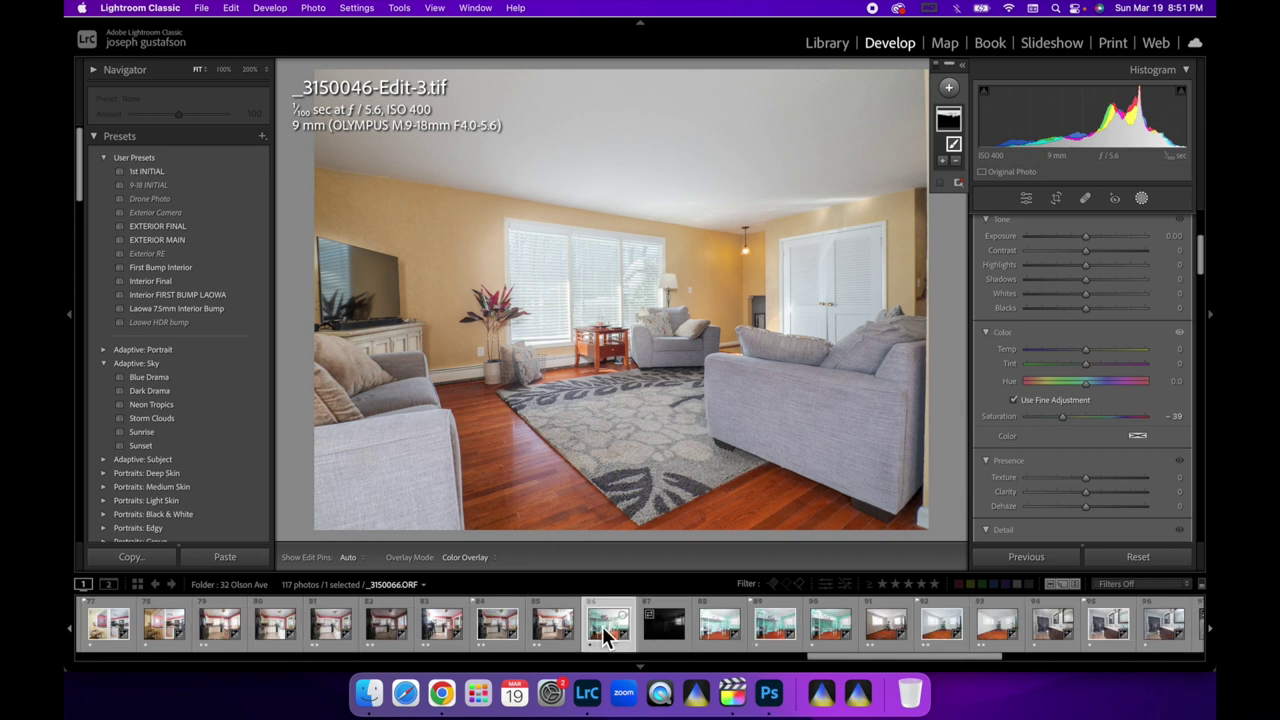
left_click(602, 626)
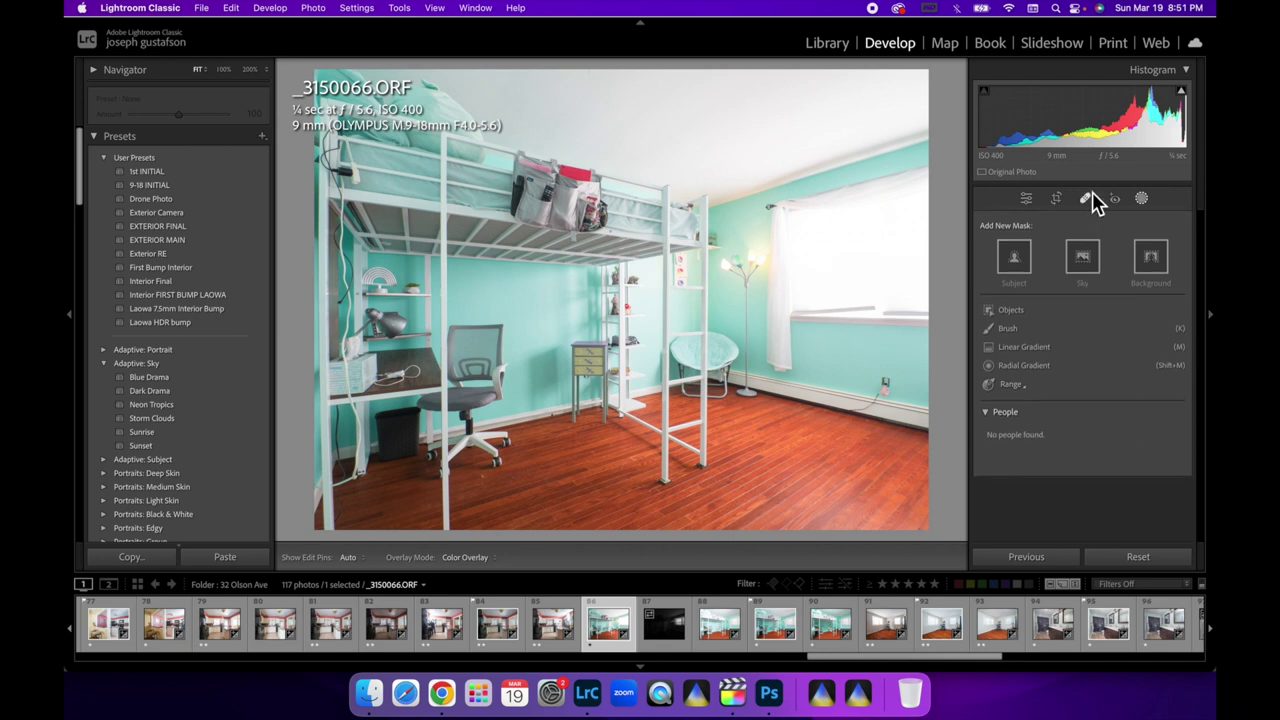
left_click(1027, 199)
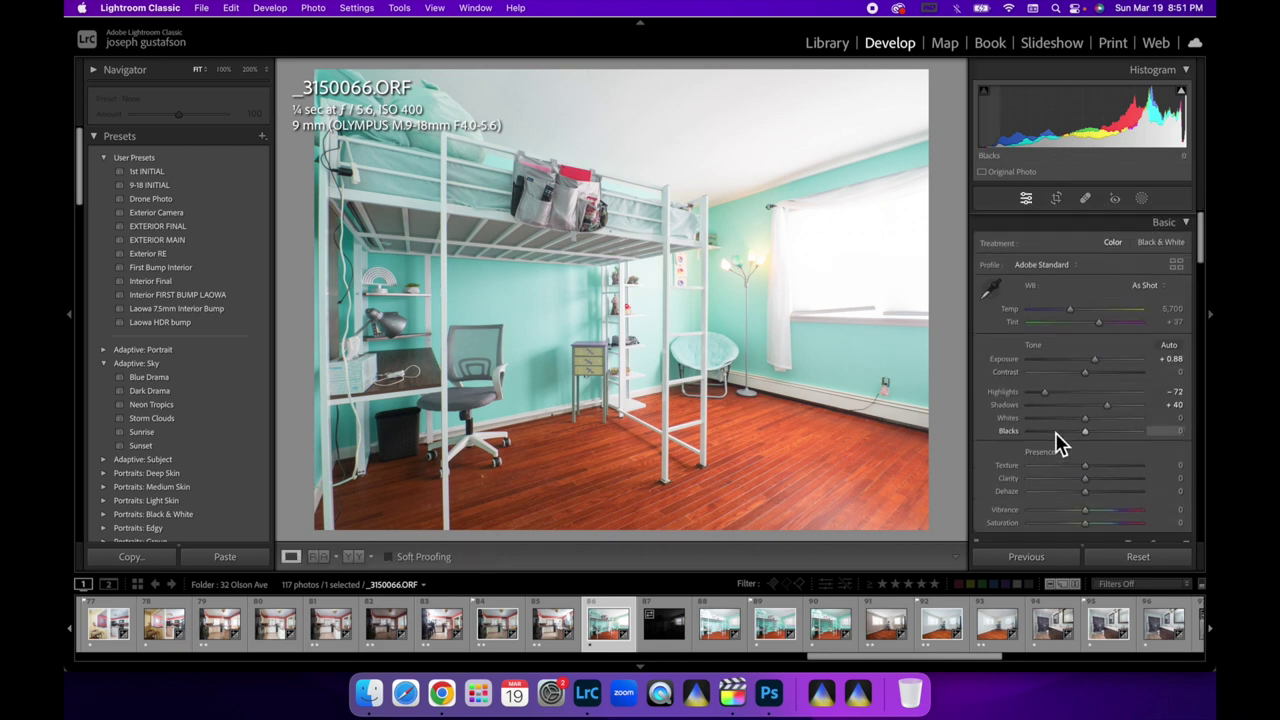
left_click(1140, 557)
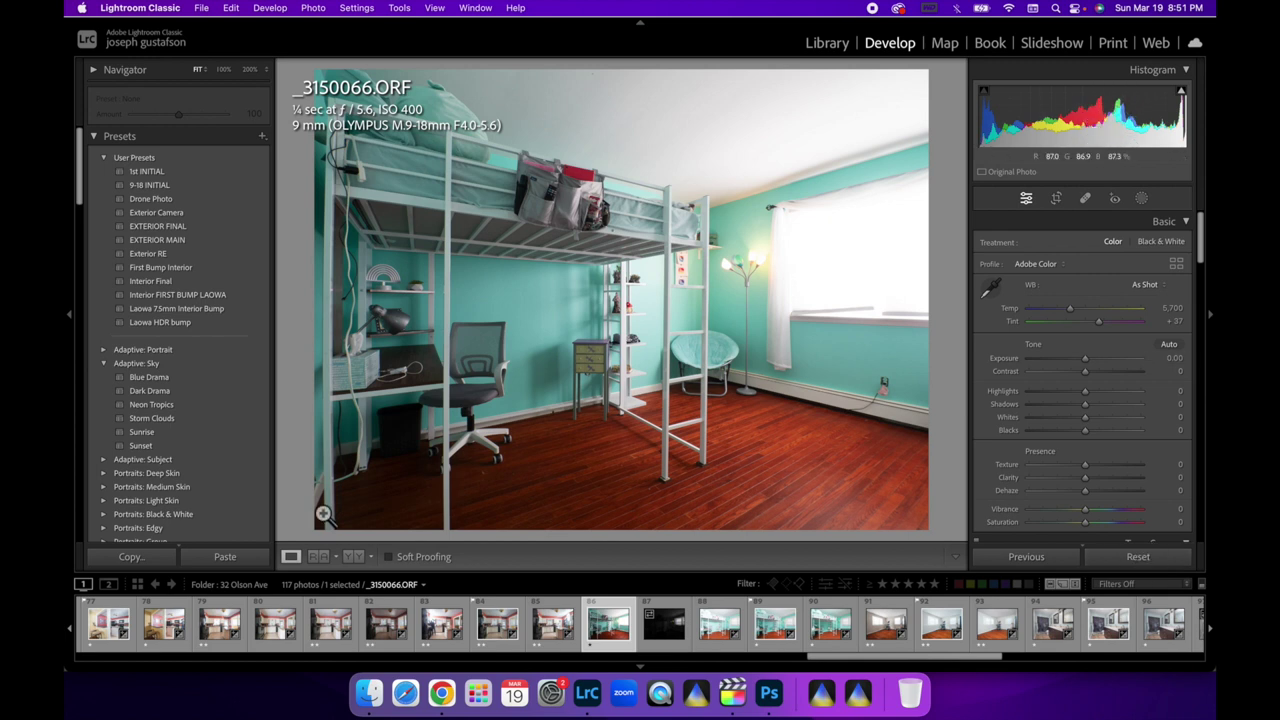
Apply the 9-18 INITIAL preset to _3150066.ORF and adjust its exposure to +0.86
left_click(145, 185)
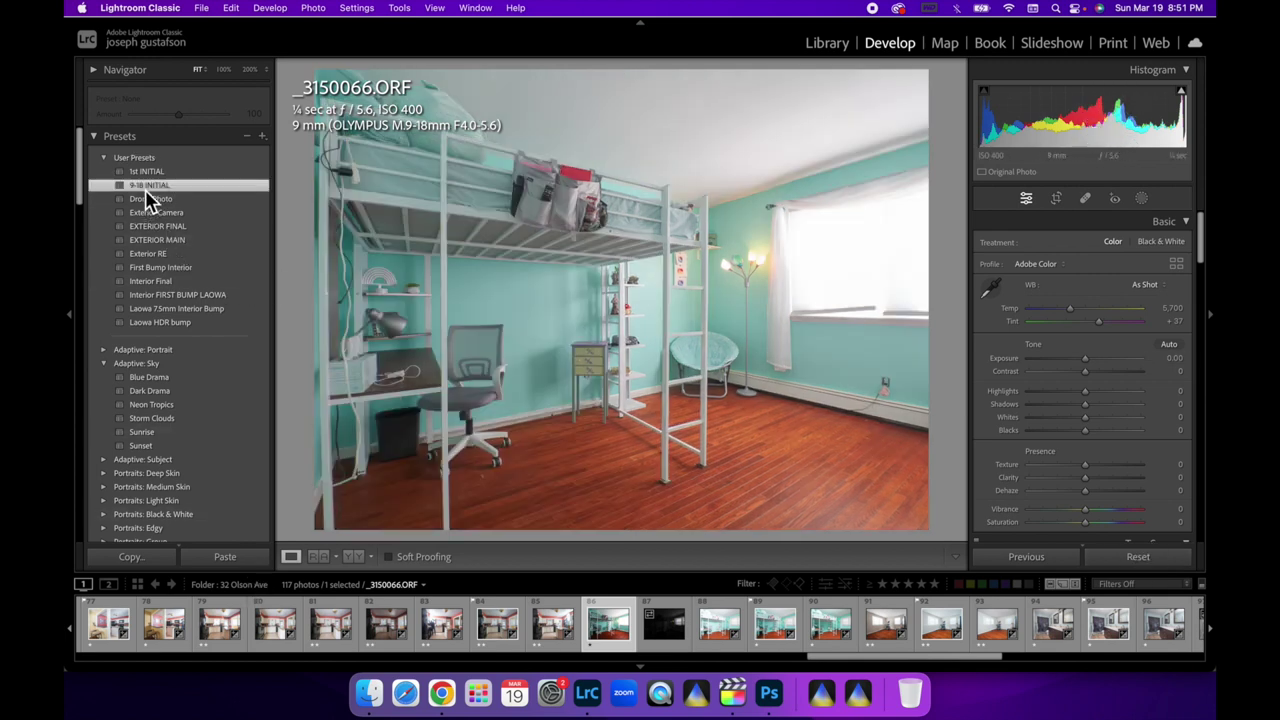
left_click_drag(1100, 115, 1096, 145)
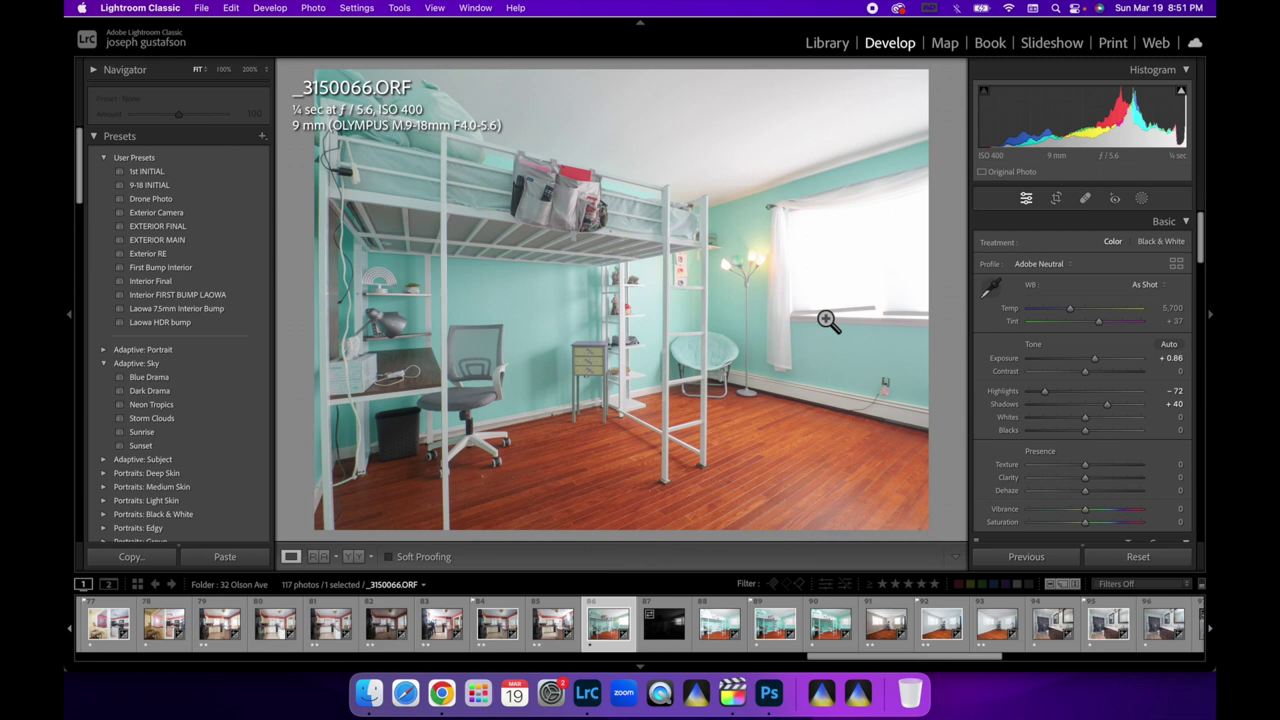
Apply the 9-18 INITIAL preset to _3150068.ORF and lower its highlights to −93
left_click(720, 624)
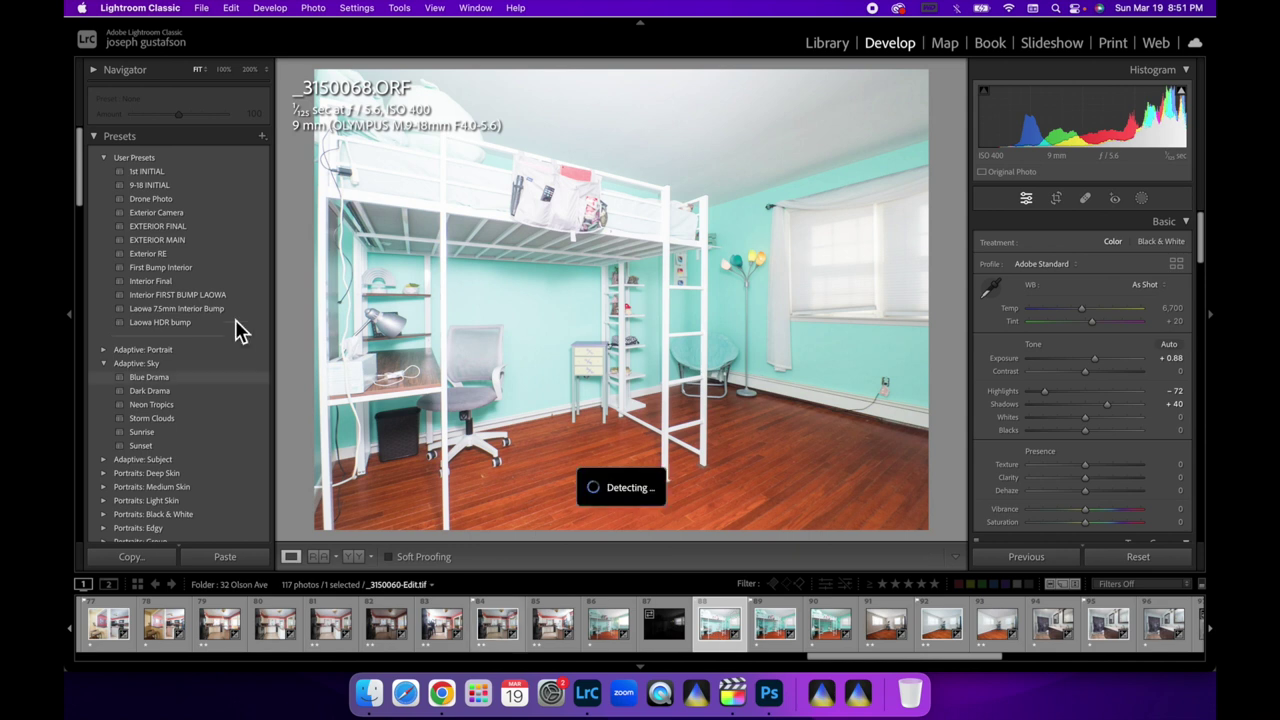
left_click(152, 188)
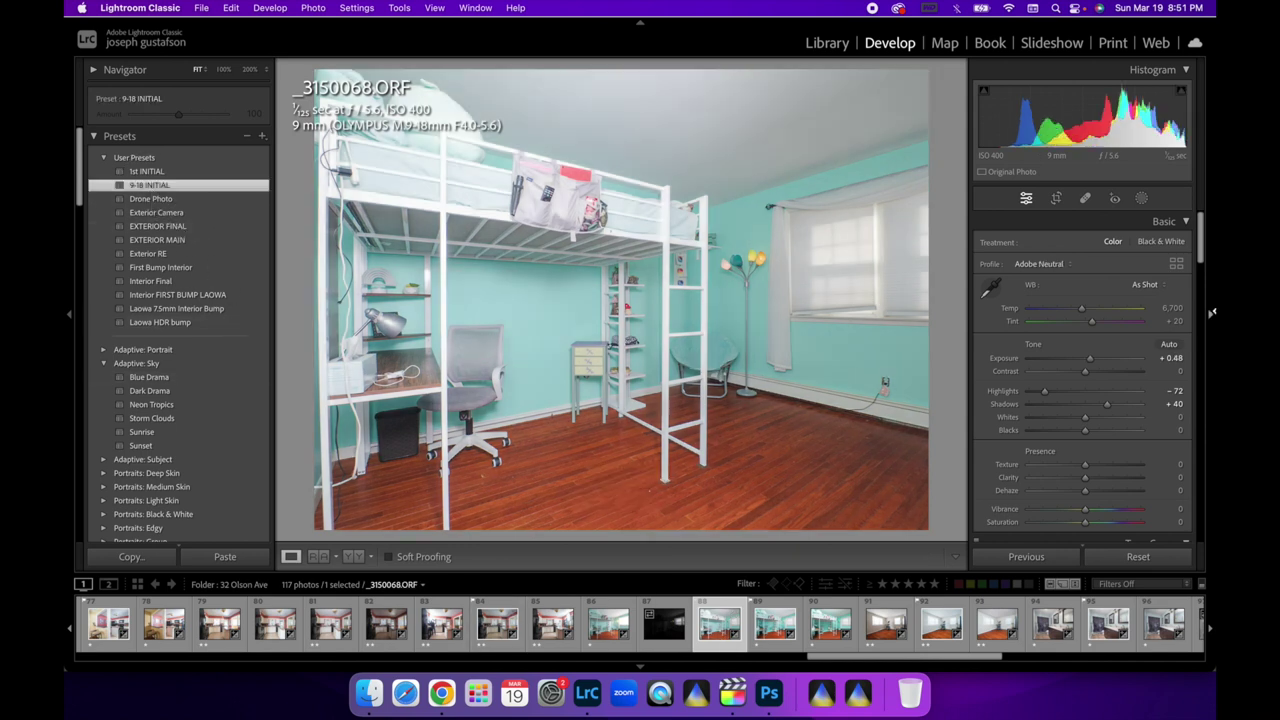
left_click(1034, 393)
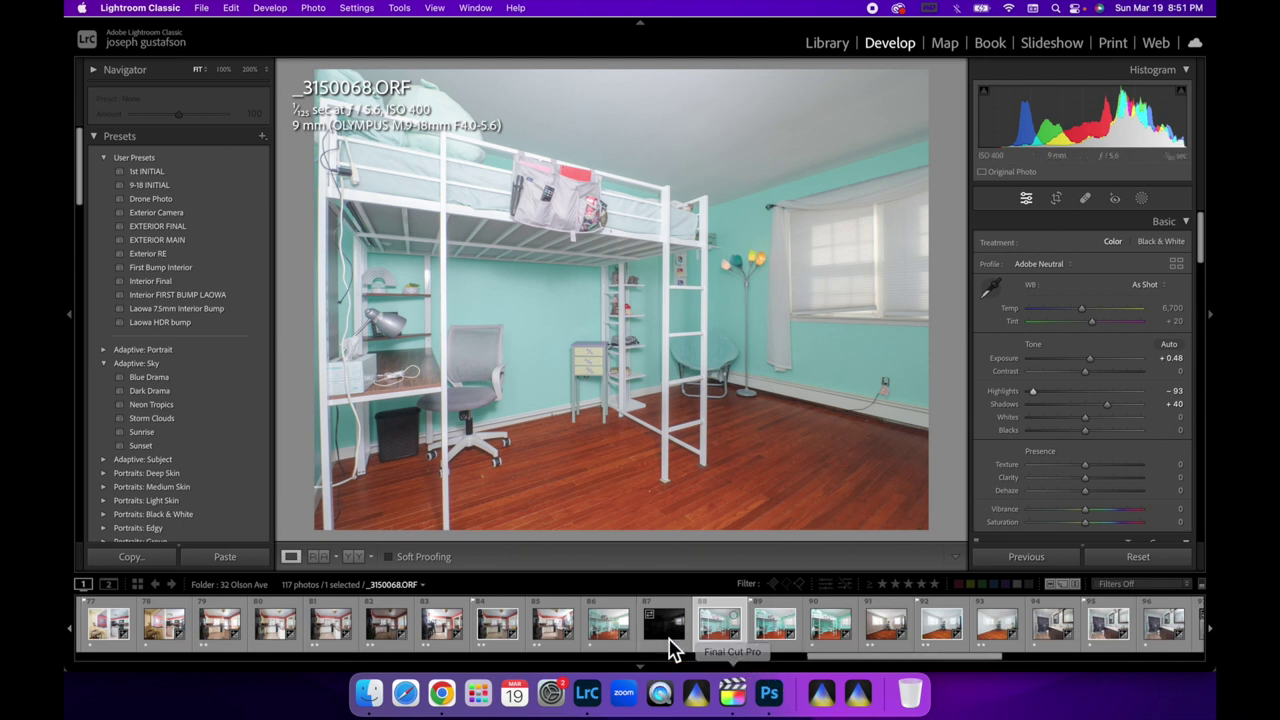
Select _3150066.ORF together with _3150068.ORF and open both as layers in one Photoshop document
left_click(607, 638, "super")
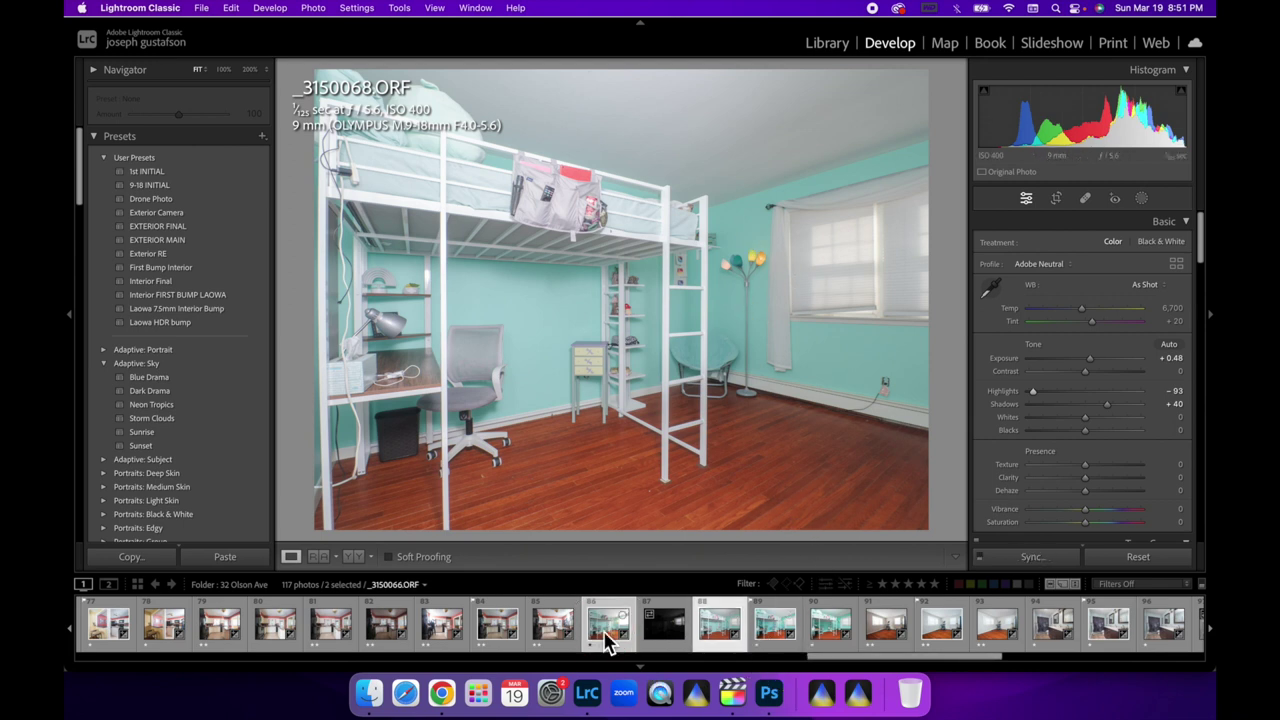
right_click(605, 634)
mouse_move(687, 318)
left_click(849, 440)
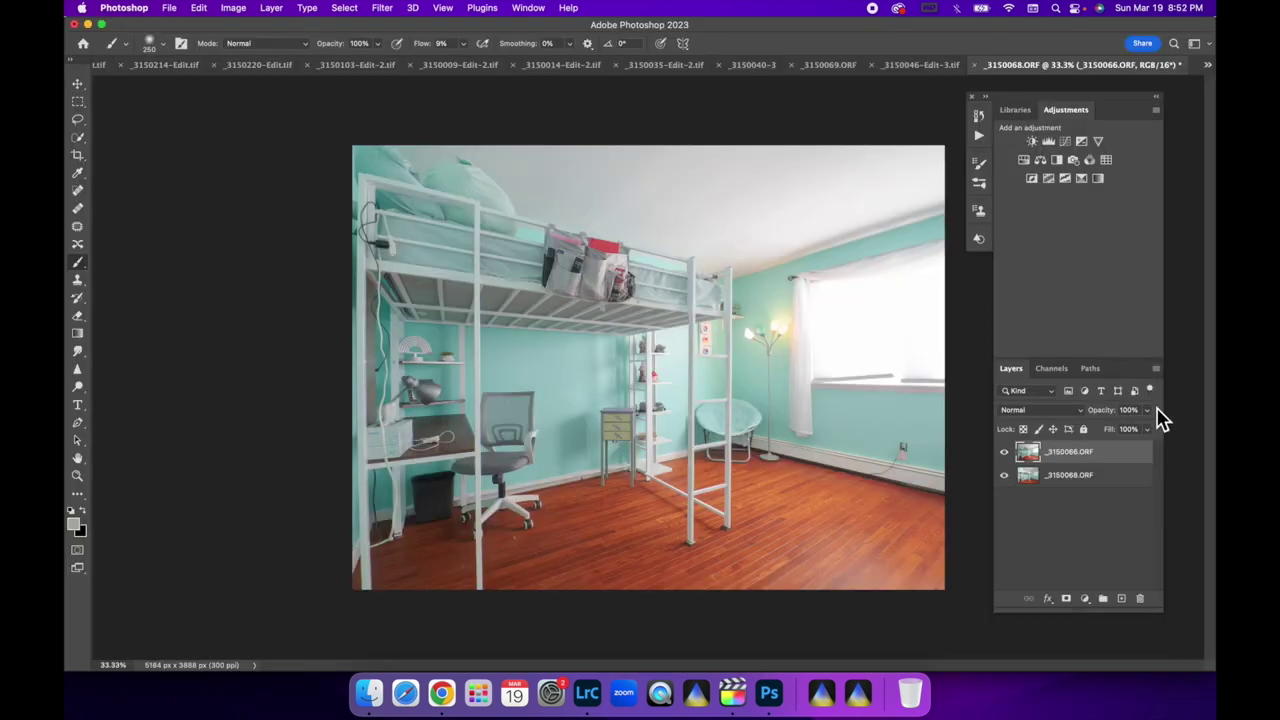
Set the _3150066.ORF layer to 52% opacity with Luminosity blending, and compare the image with and without it
left_click(1147, 411)
left_click_drag(1118, 427, 1120, 428)
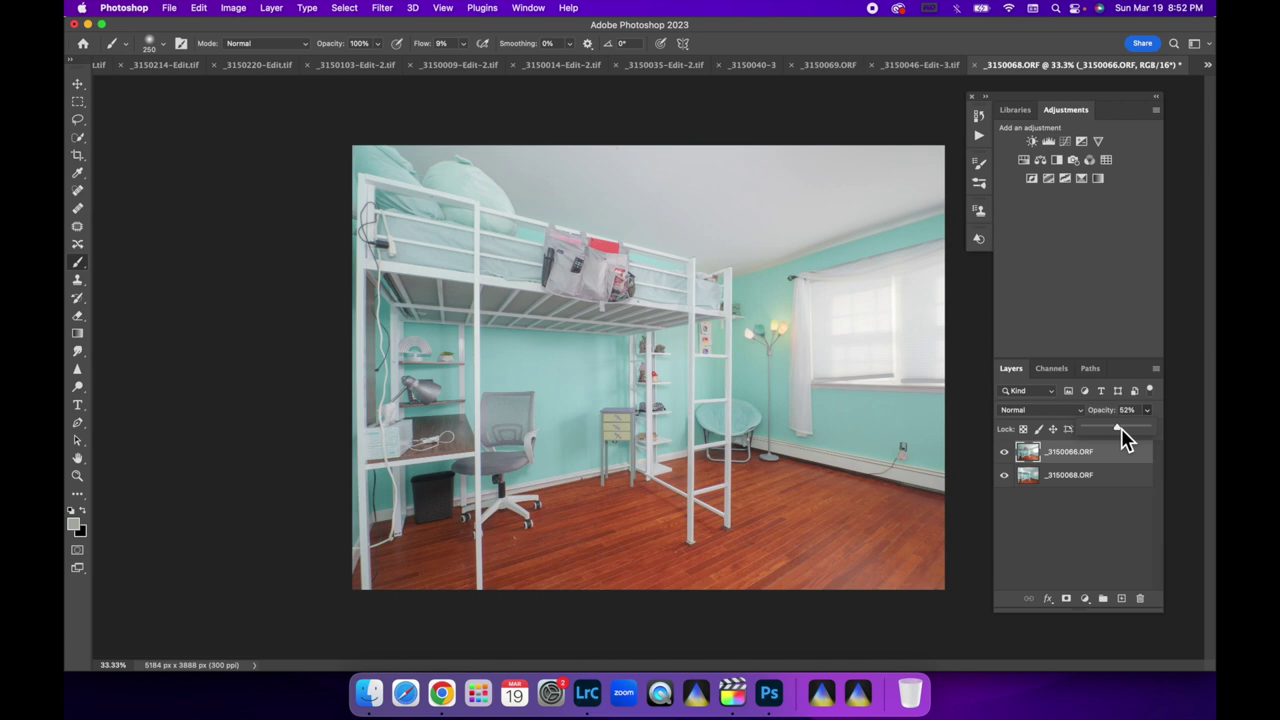
left_click(1040, 410)
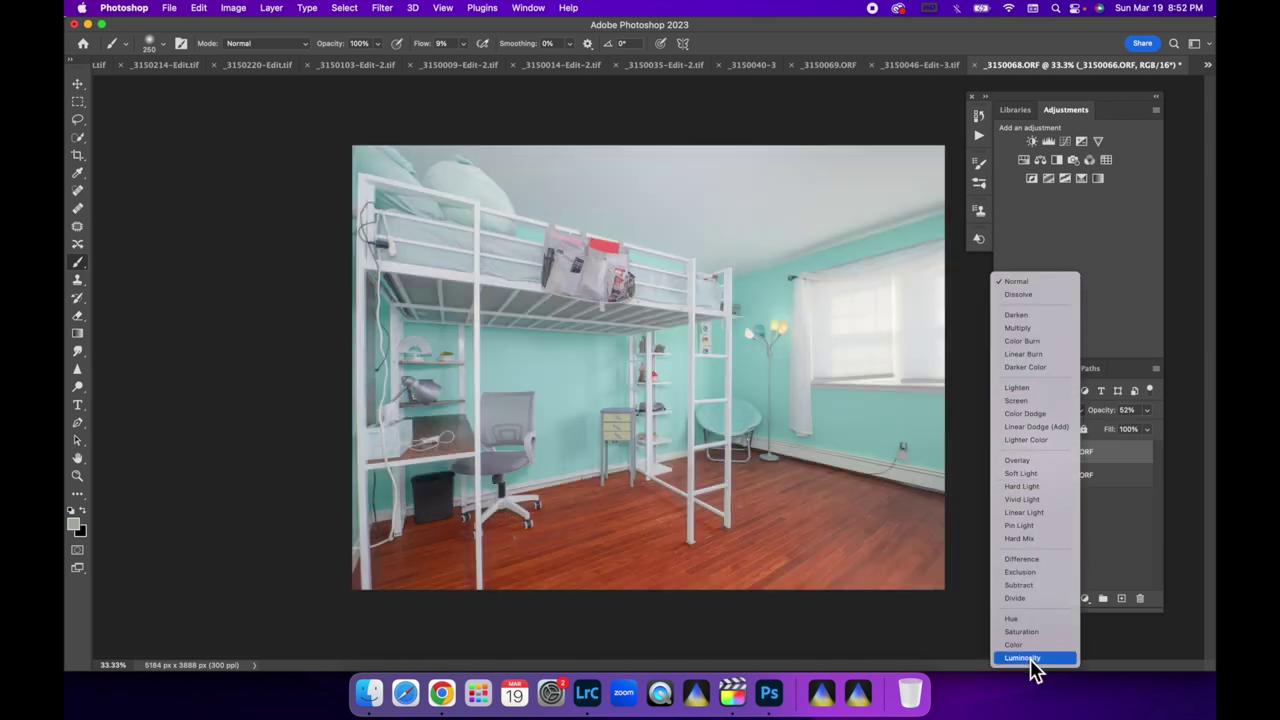
left_click(1031, 662)
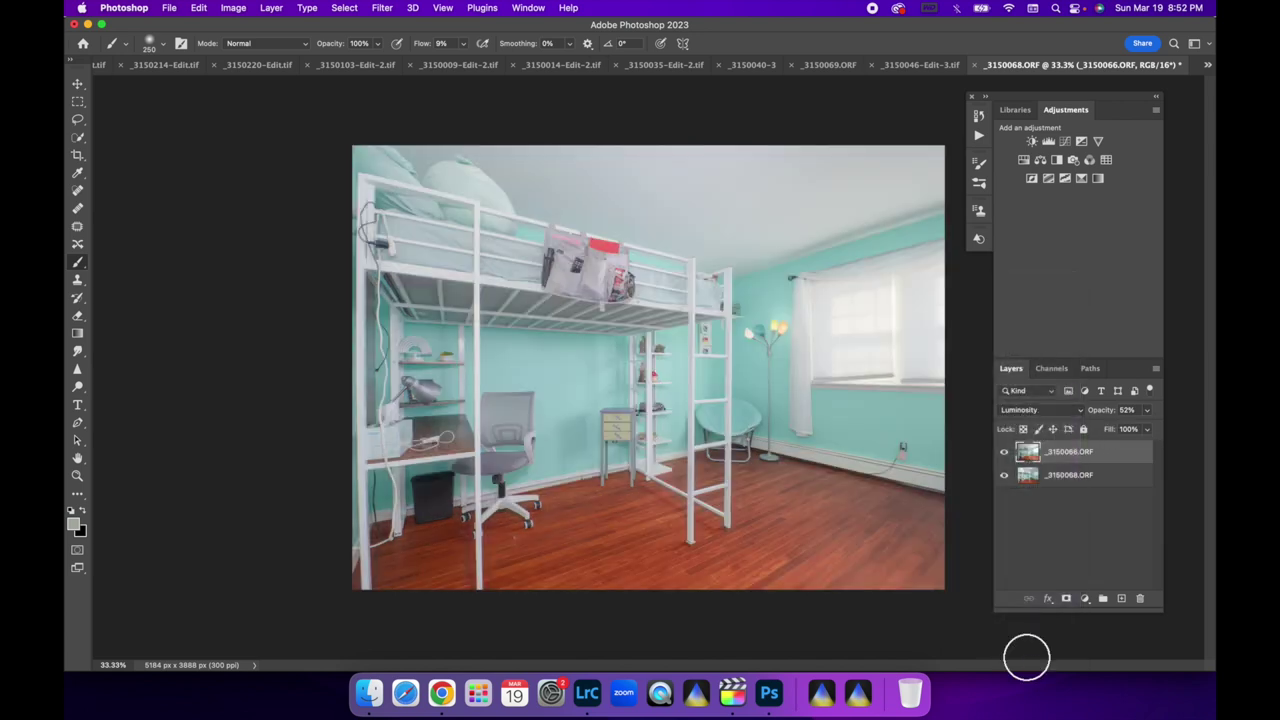
left_click(1005, 452)
left_click(1005, 452)
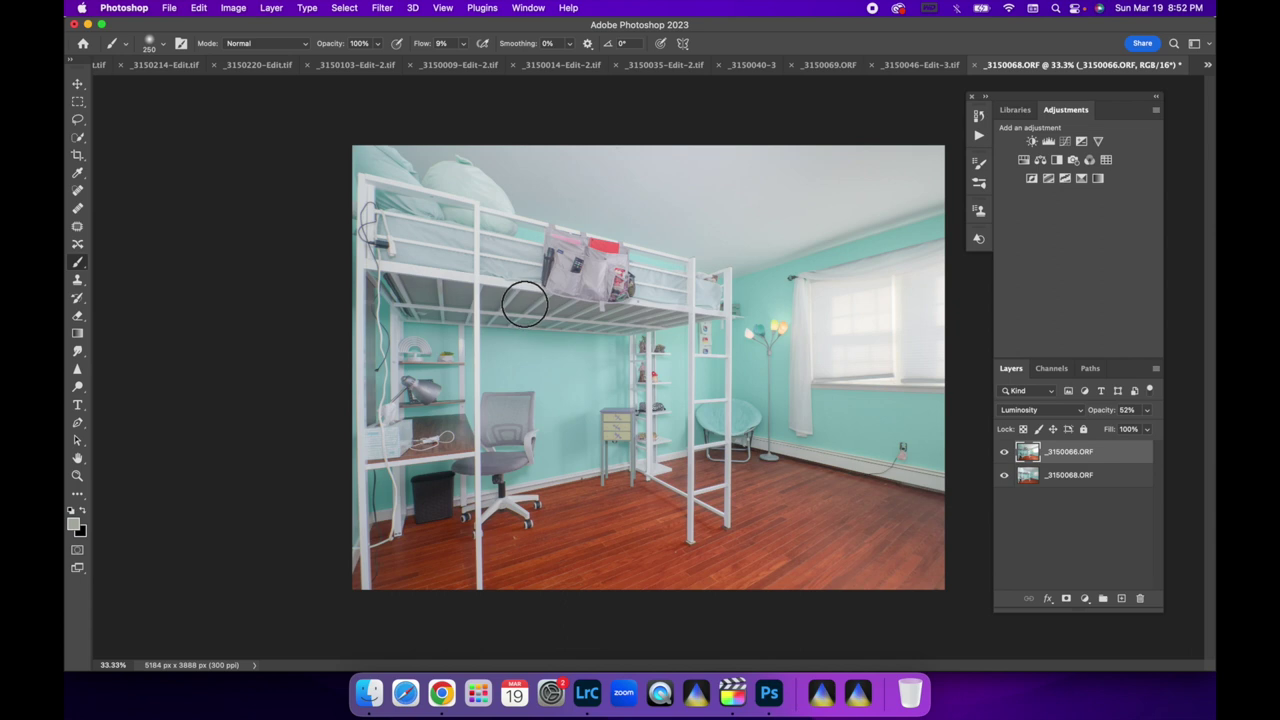
Flatten the two blended bedroom layers, then save and close the document
right_click(1092, 478)
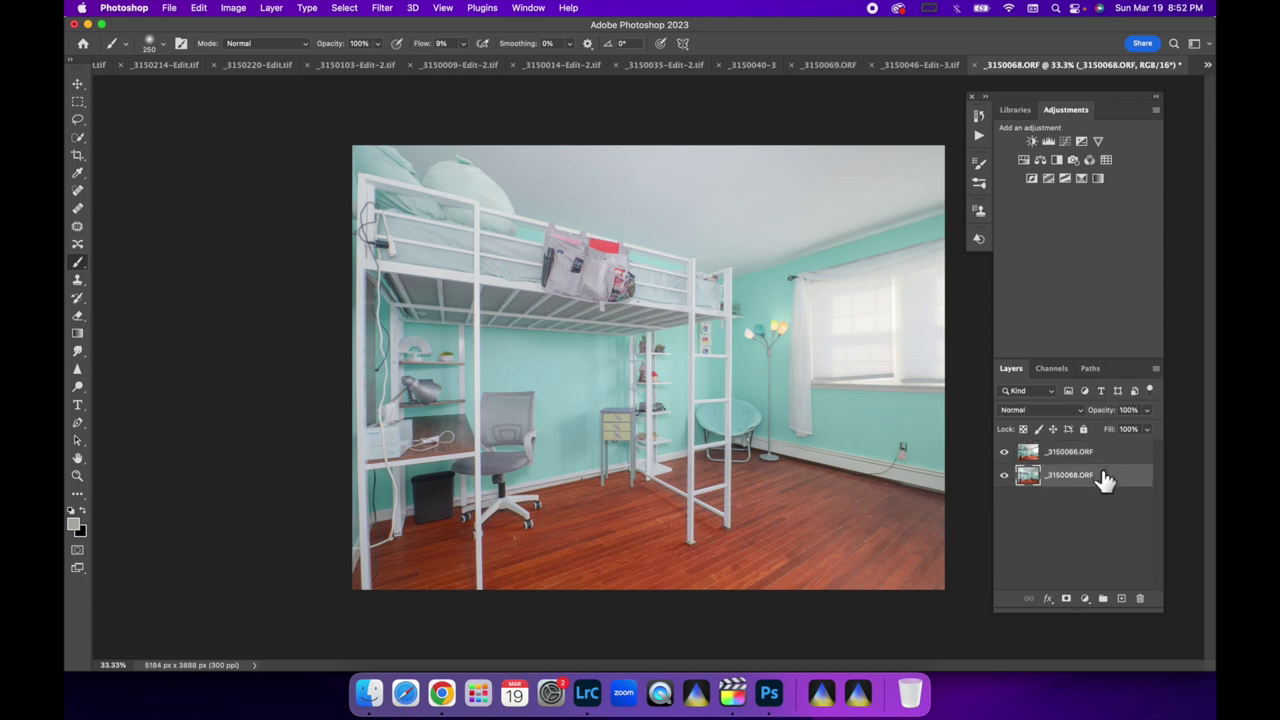
left_click(978, 486)
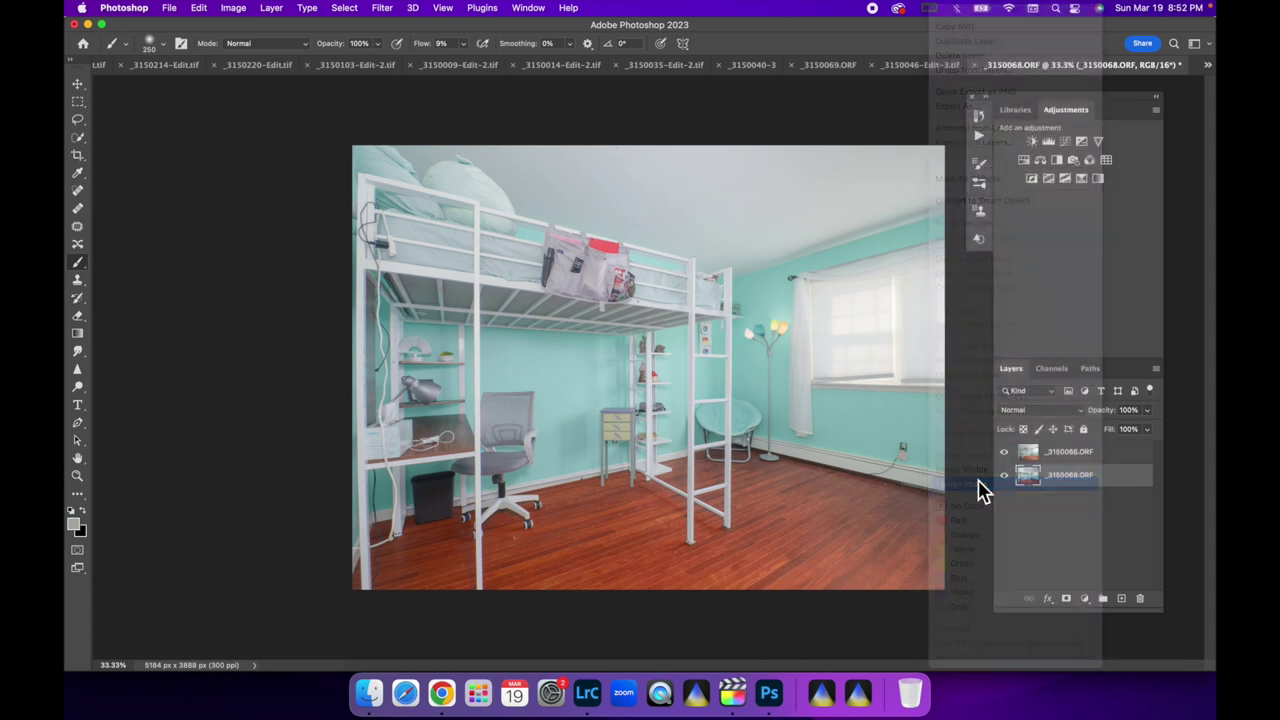
key("super+w")
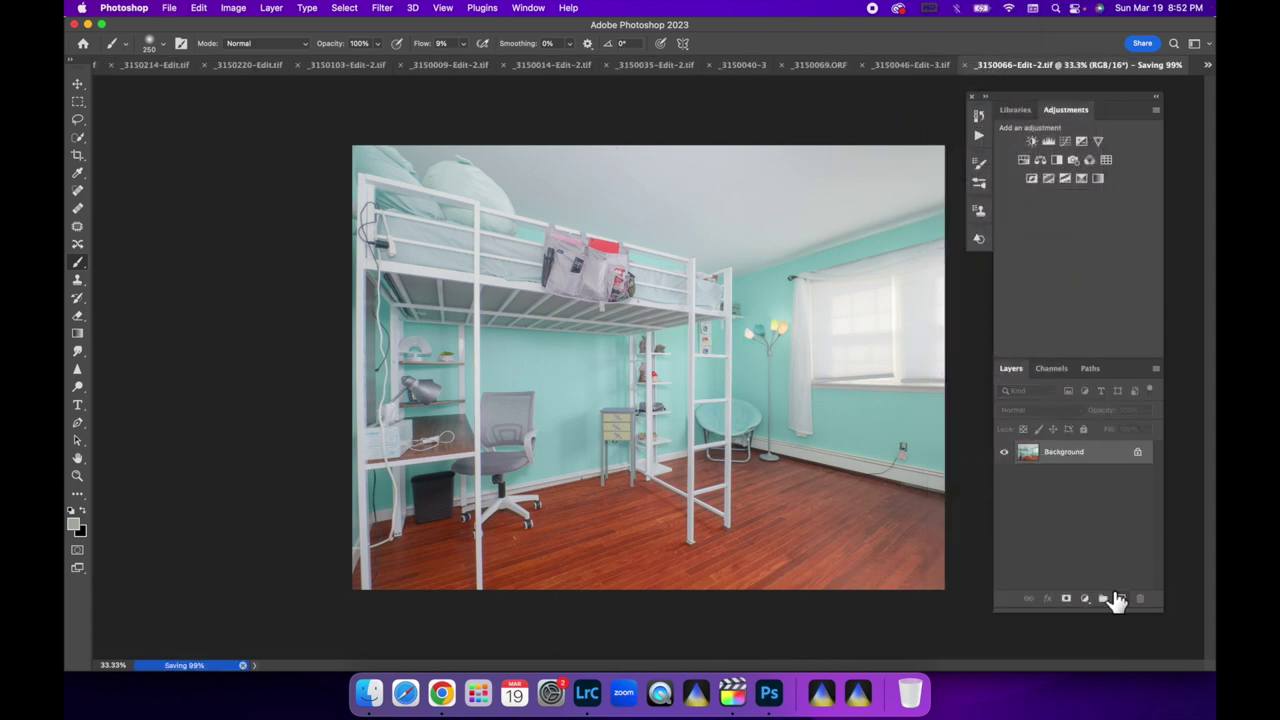
Switch back to Lightroom Classic and apply the Interior Final preset to _3150066-Edit-2.tif
left_click(588, 696)
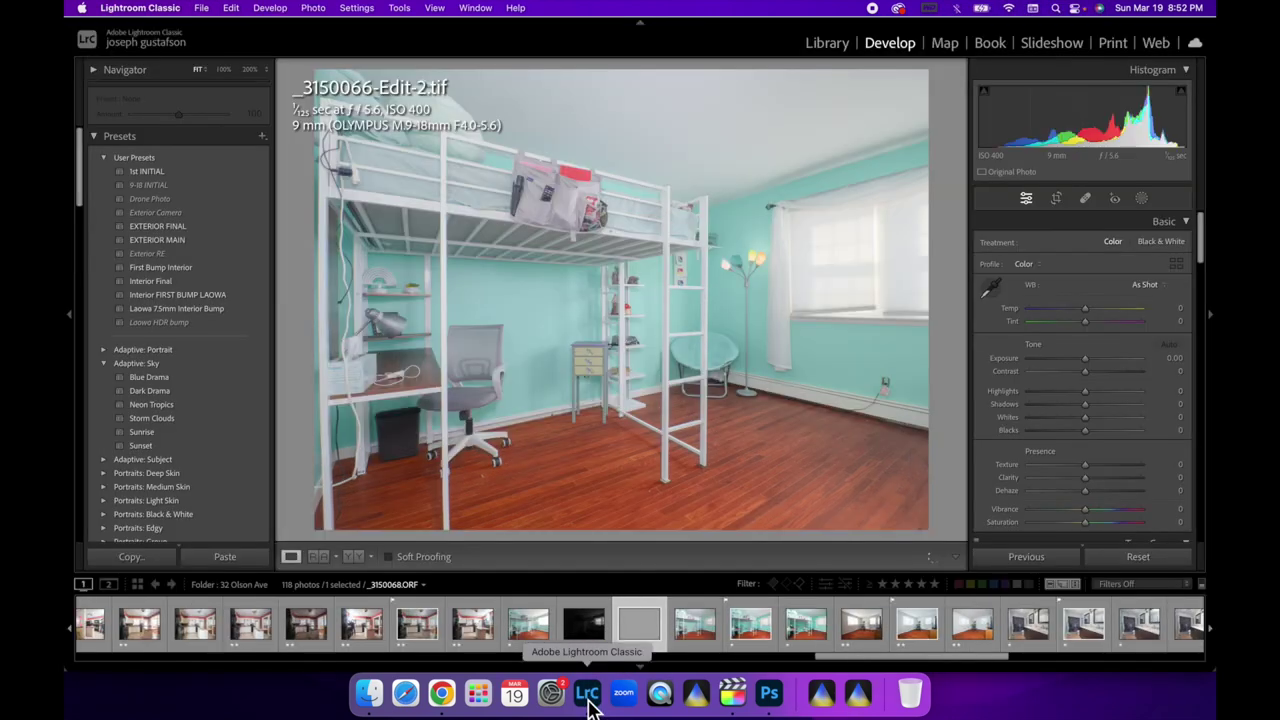
left_click(154, 281)
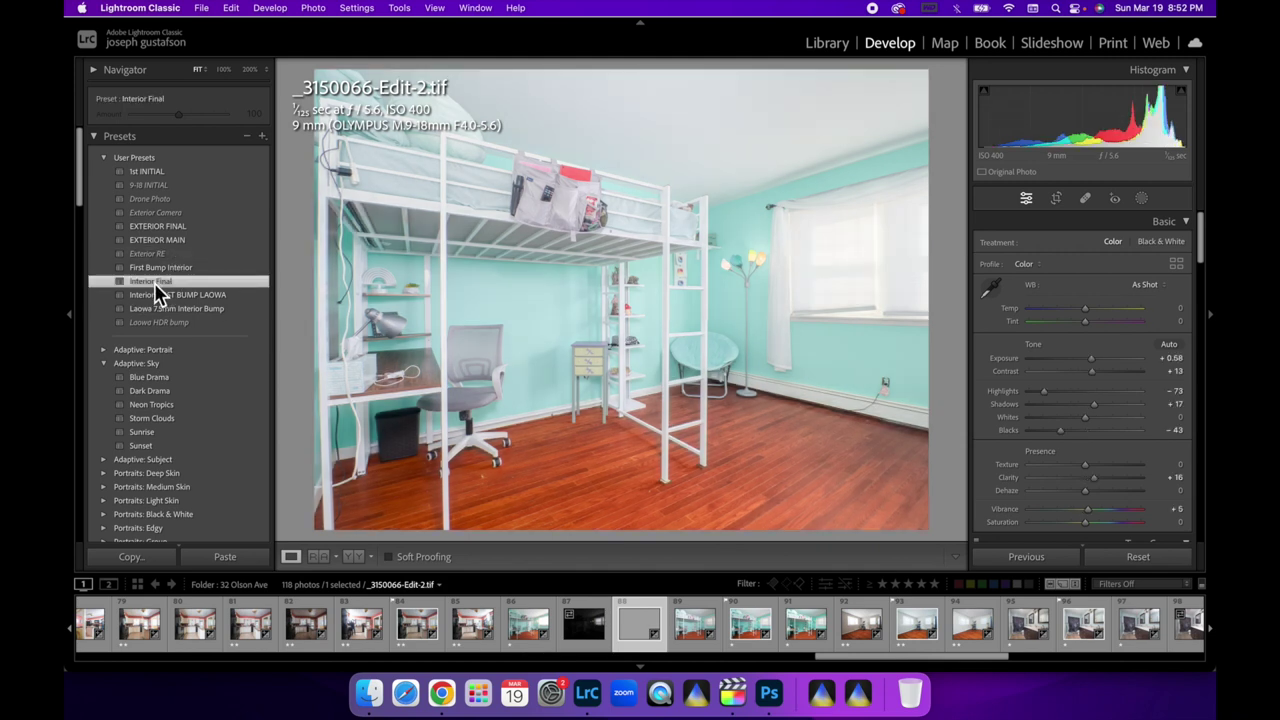